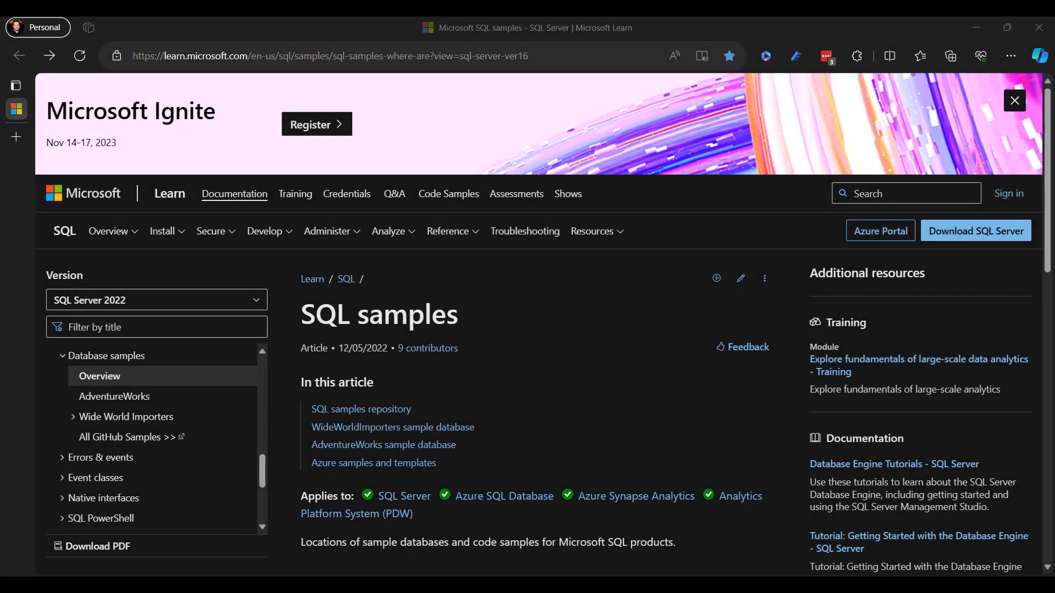
- Open the Microsoft SQL Server samples GitHub repository linked in the SQL samples article
scroll(544, 324, "down", 5)
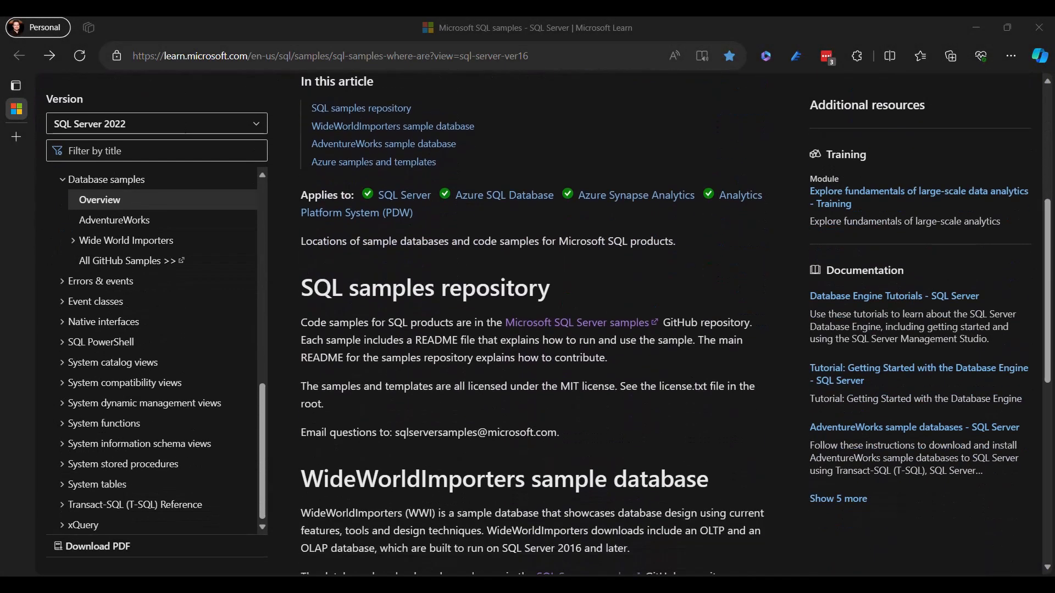
scroll(533, 325, "down", 1)
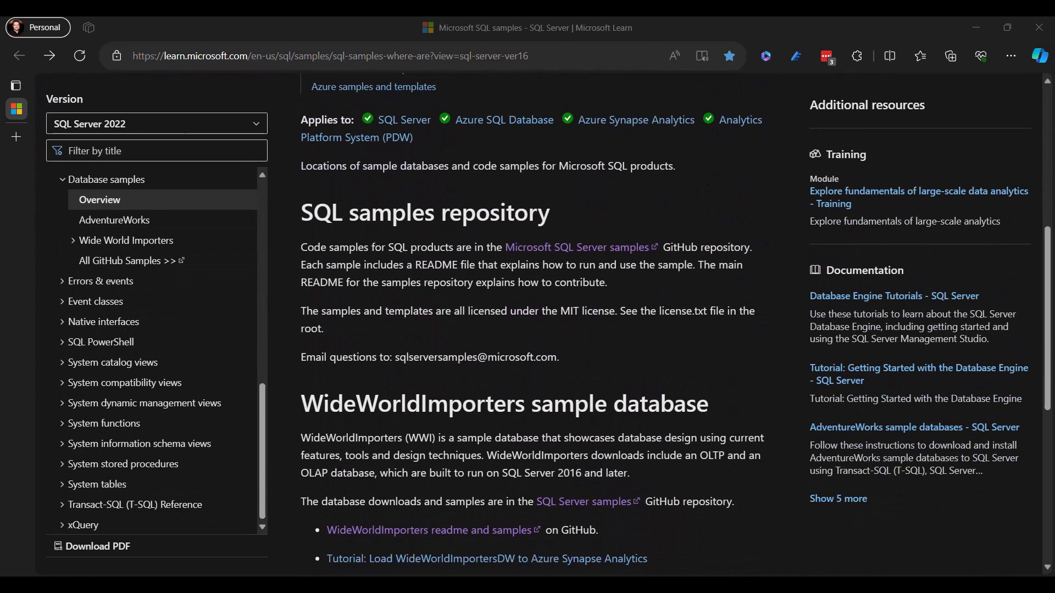
scroll(539, 324, "down", 5)
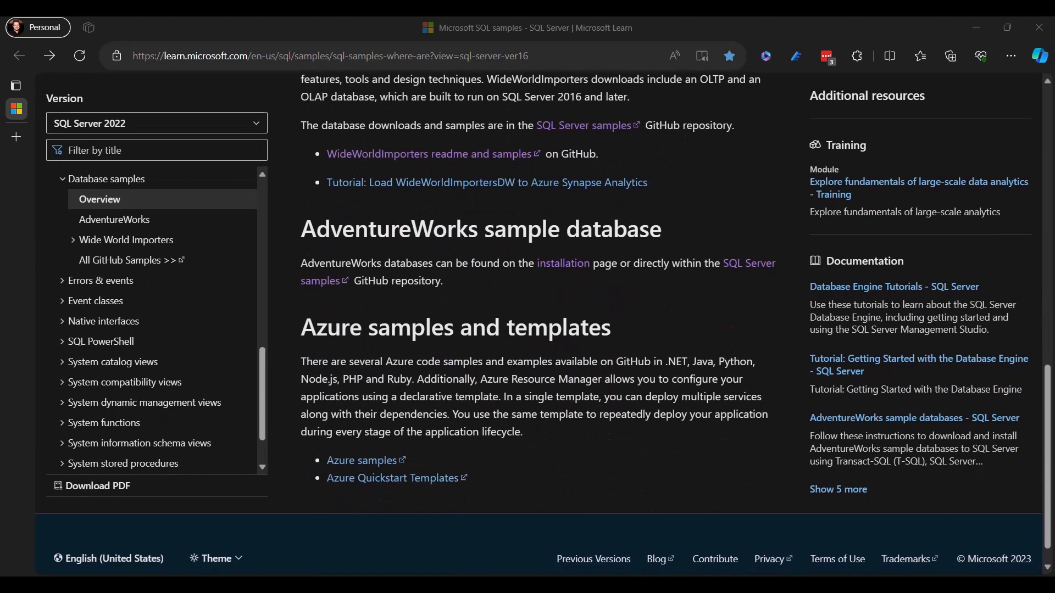
scroll(538, 324, "up", 6)
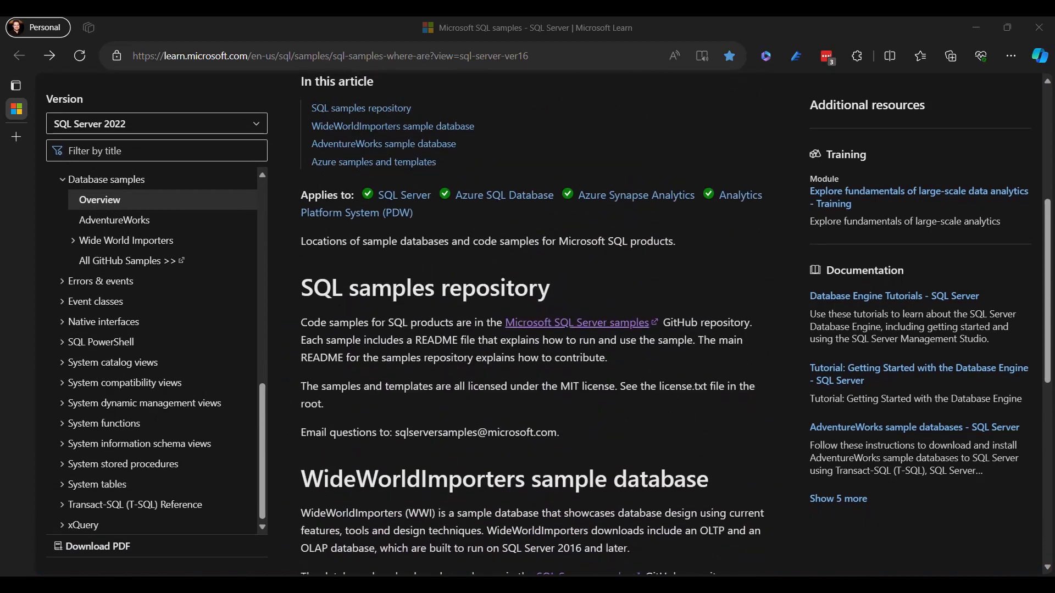
left_click(549, 322)
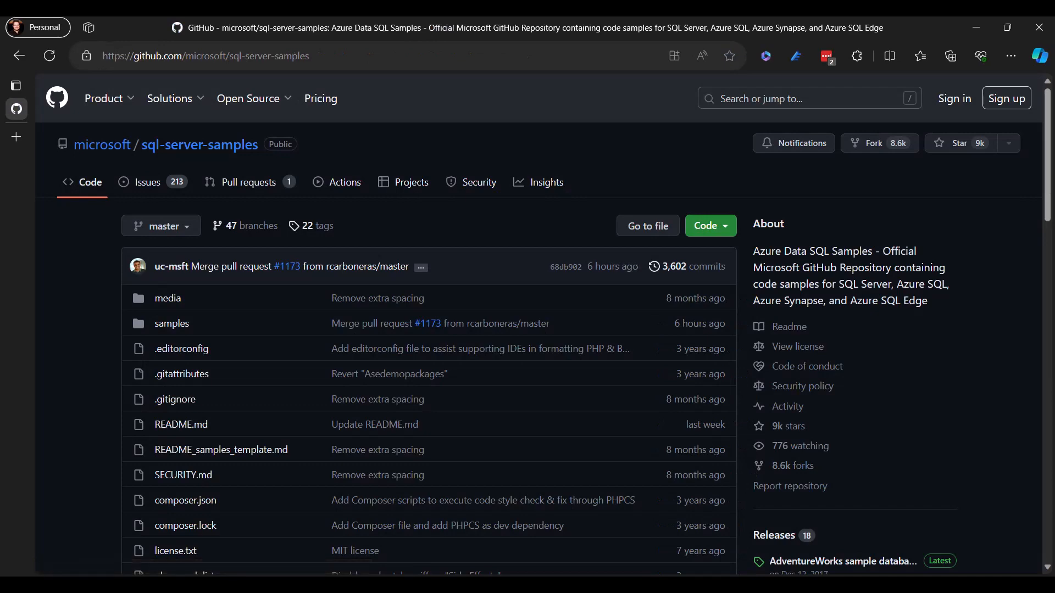
- Browse the sql-server-samples repository to the AdventureWorks folder within the databases category of samples
scroll(428, 325, "down", 10)
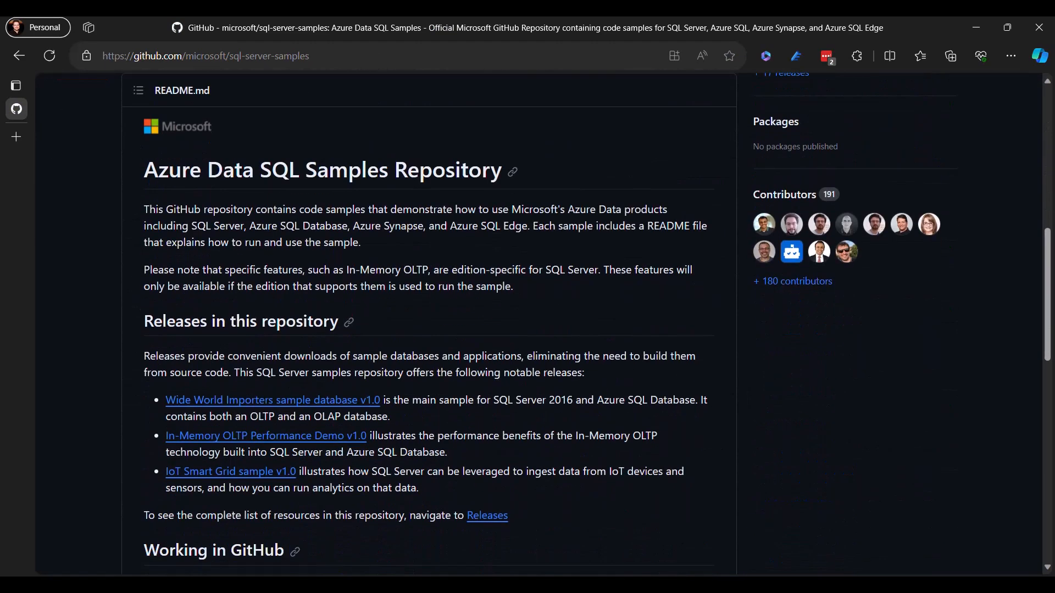
scroll(429, 324, "up", 8)
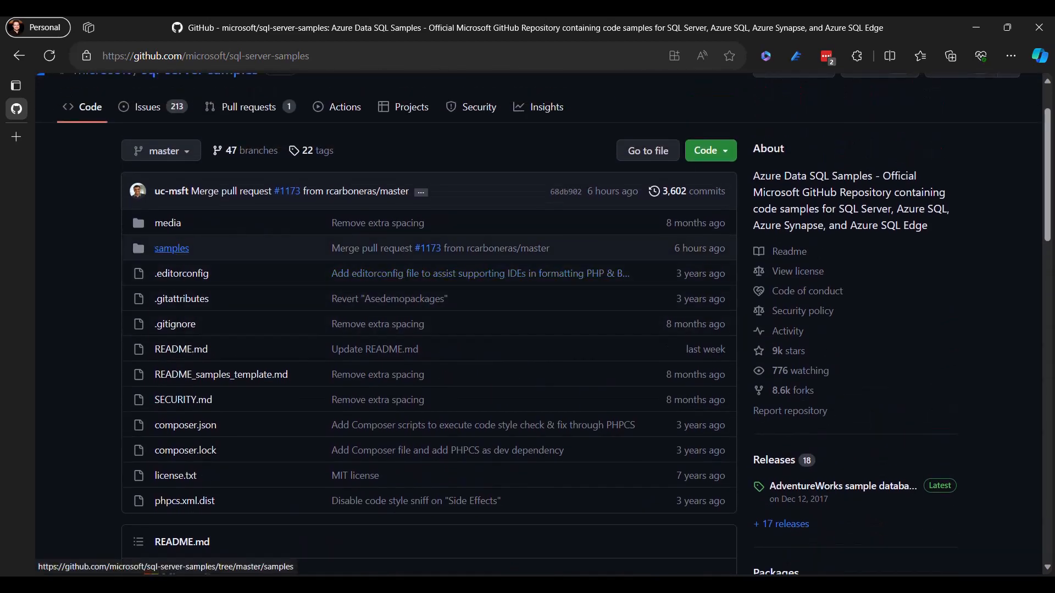
left_click(172, 248)
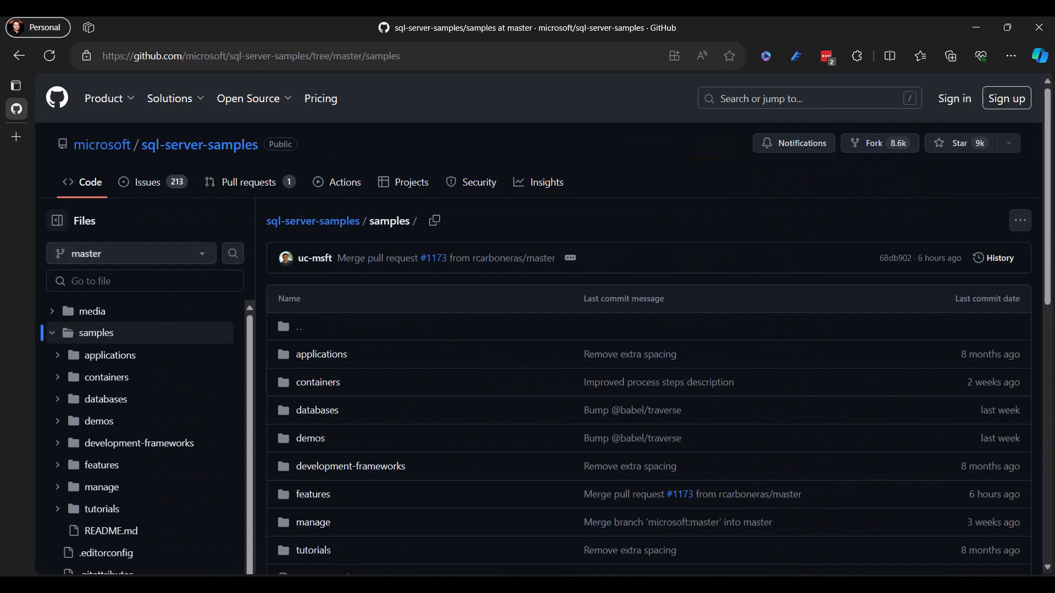
scroll(282, 250, "down", 1)
scroll(282, 250, "down", 7)
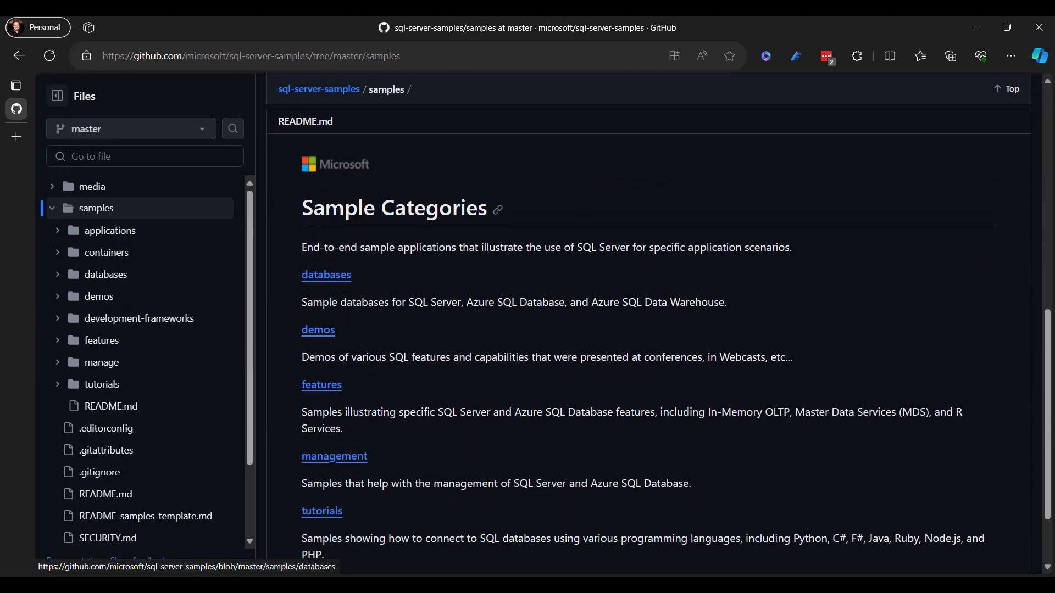
left_click(327, 275)
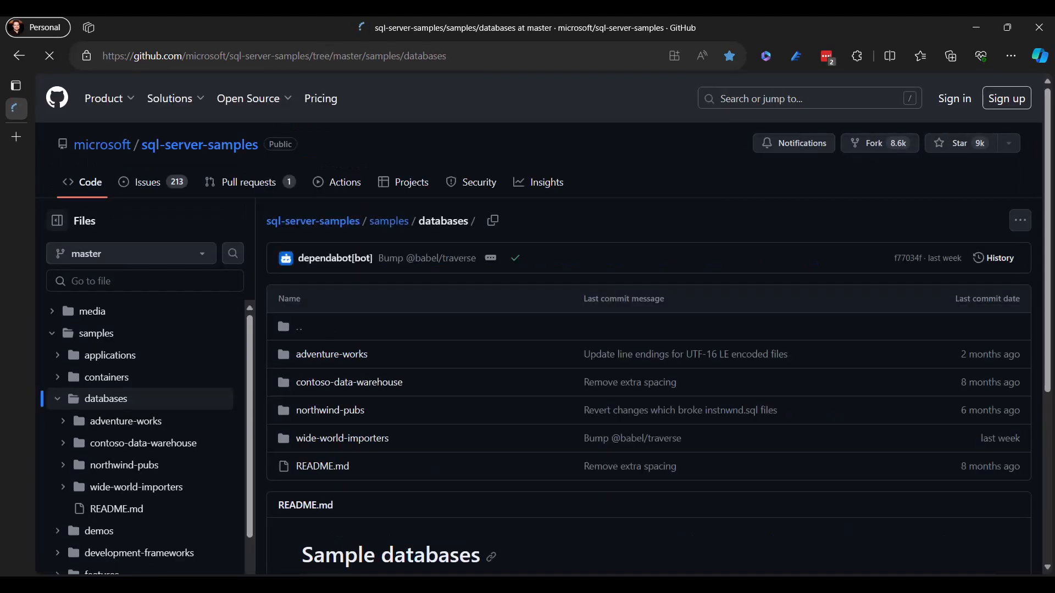
scroll(648, 330, "down", 5)
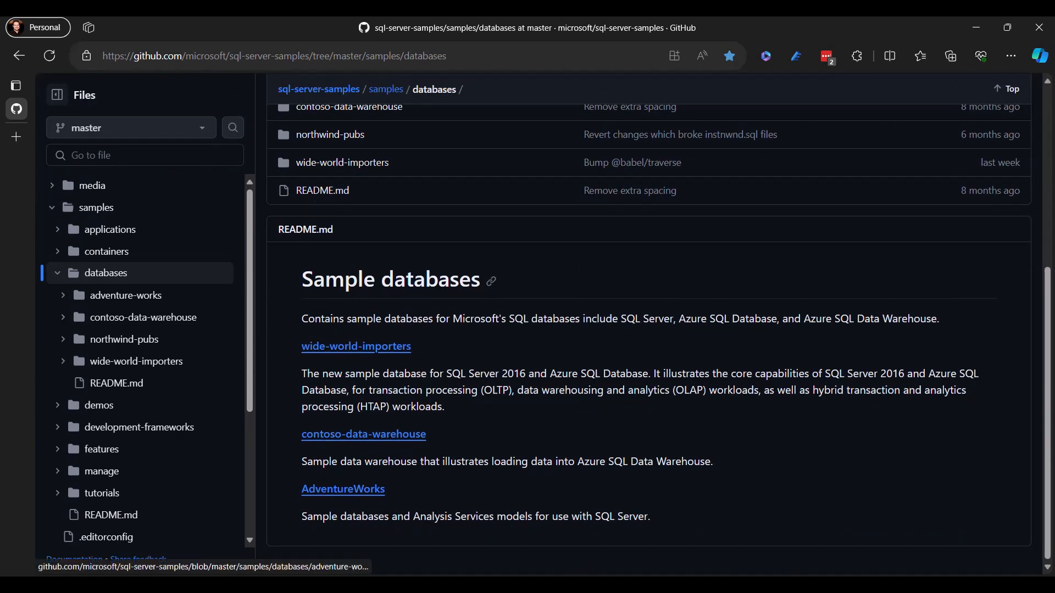
left_click(343, 489)
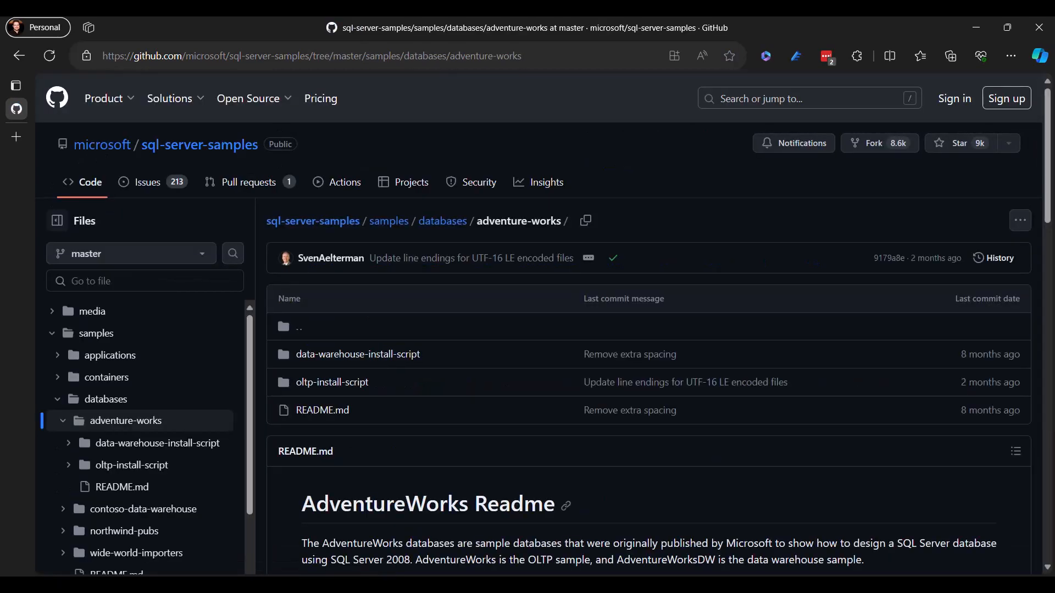
- Read through the AdventureWorks readme, examining the prerequisites and the instructions for installing from a script or a backup
scroll(648, 329, "down", 6)
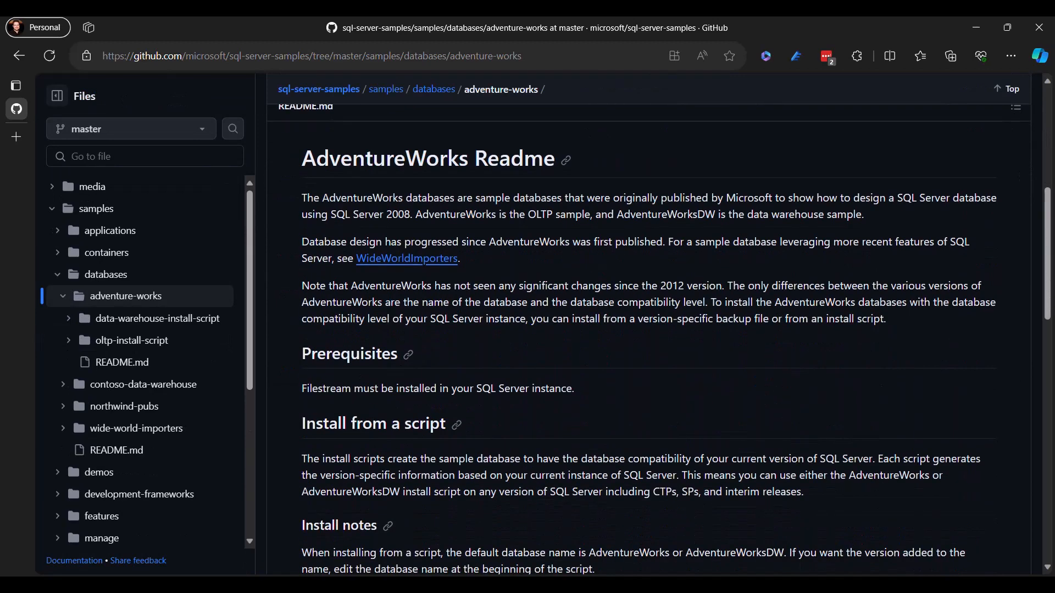
scroll(648, 330, "down", 4)
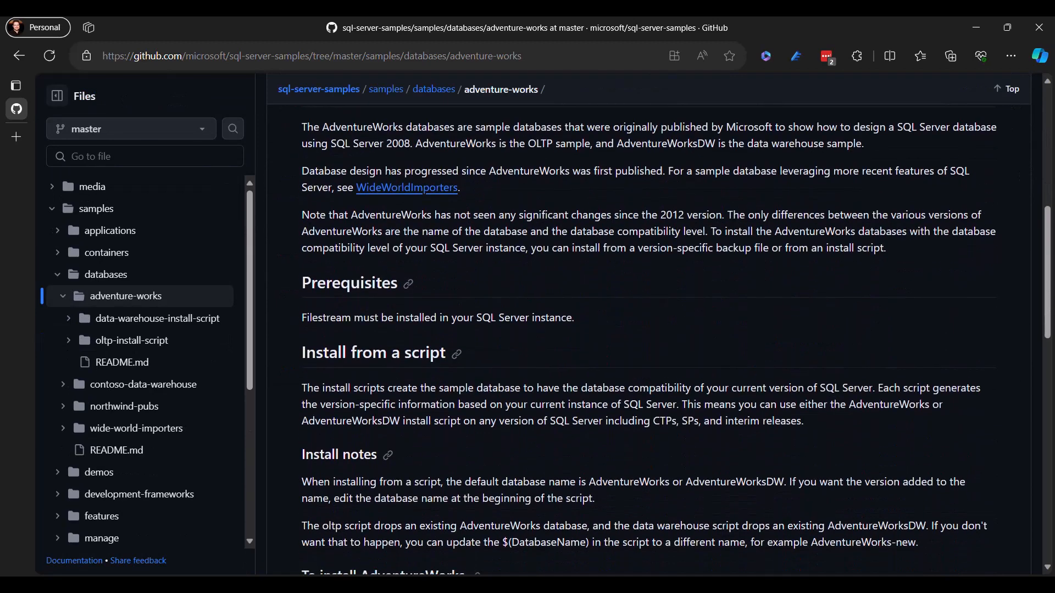
scroll(648, 330, "down", 1)
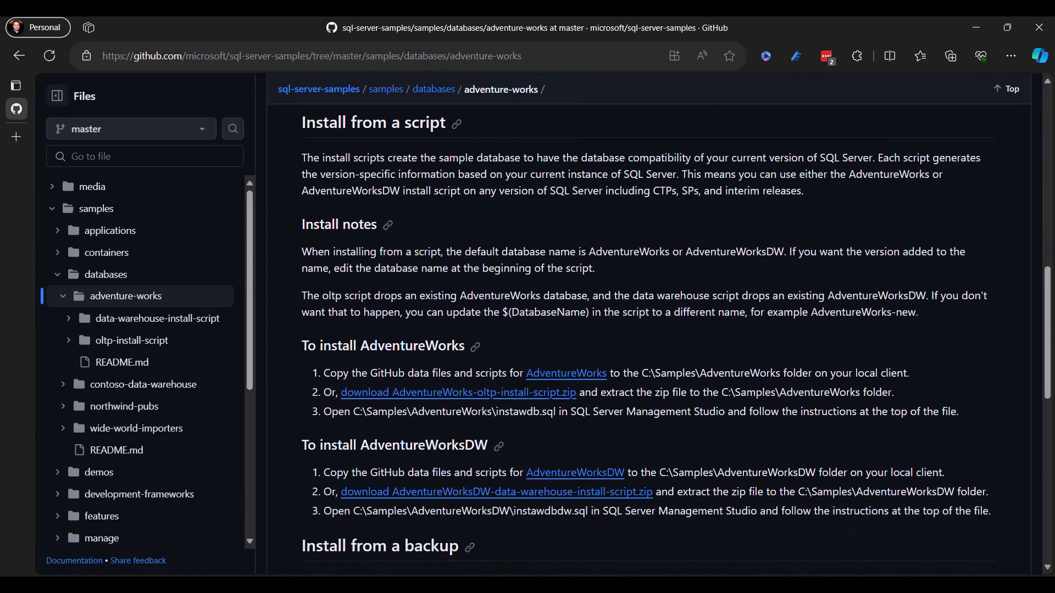
scroll(648, 330, "down", 1)
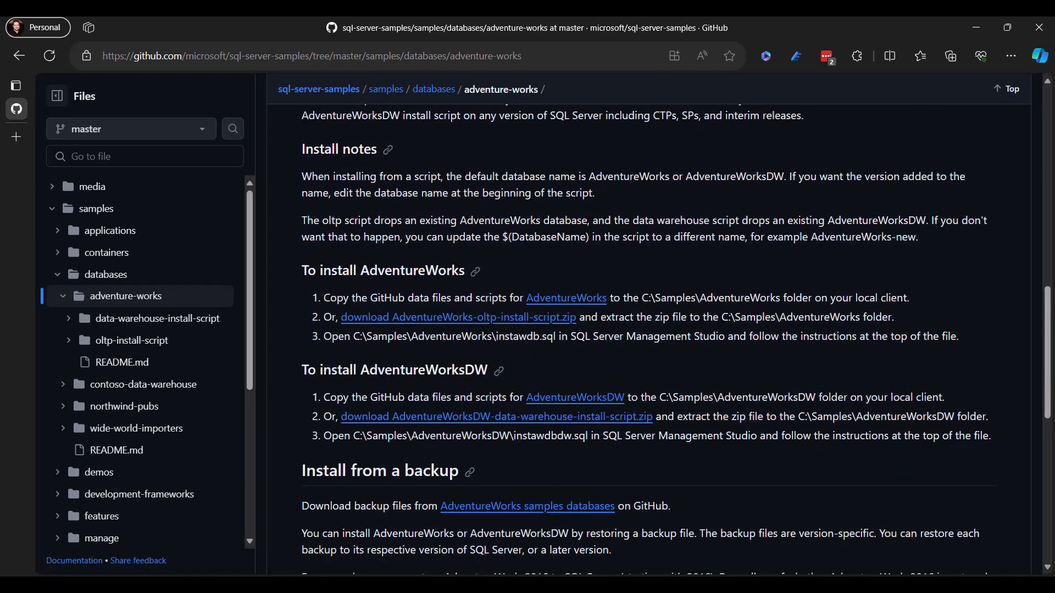
scroll(648, 329, "down", 9)
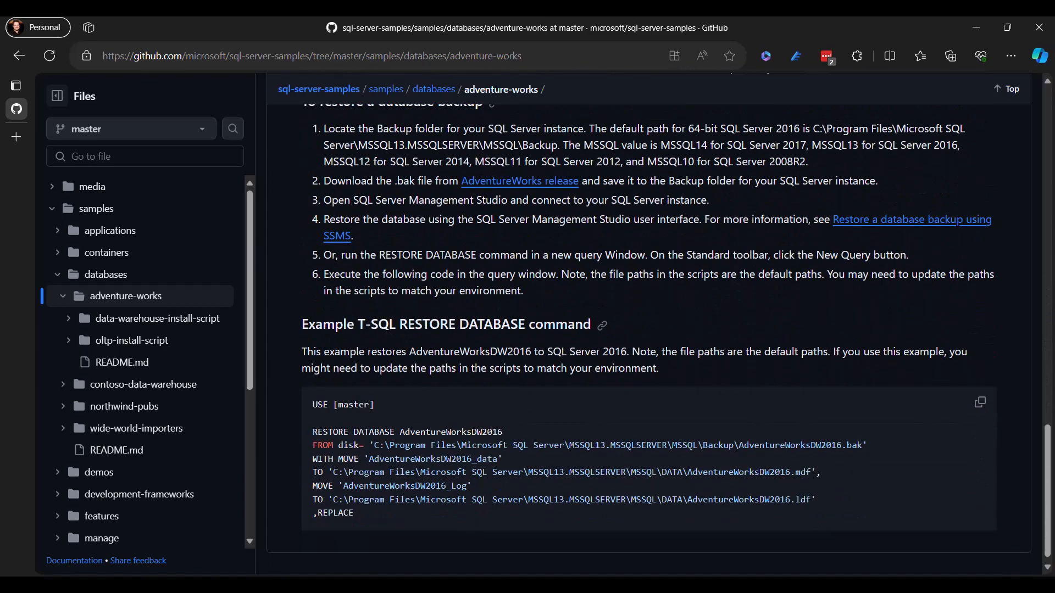
scroll(649, 330, "up", 10)
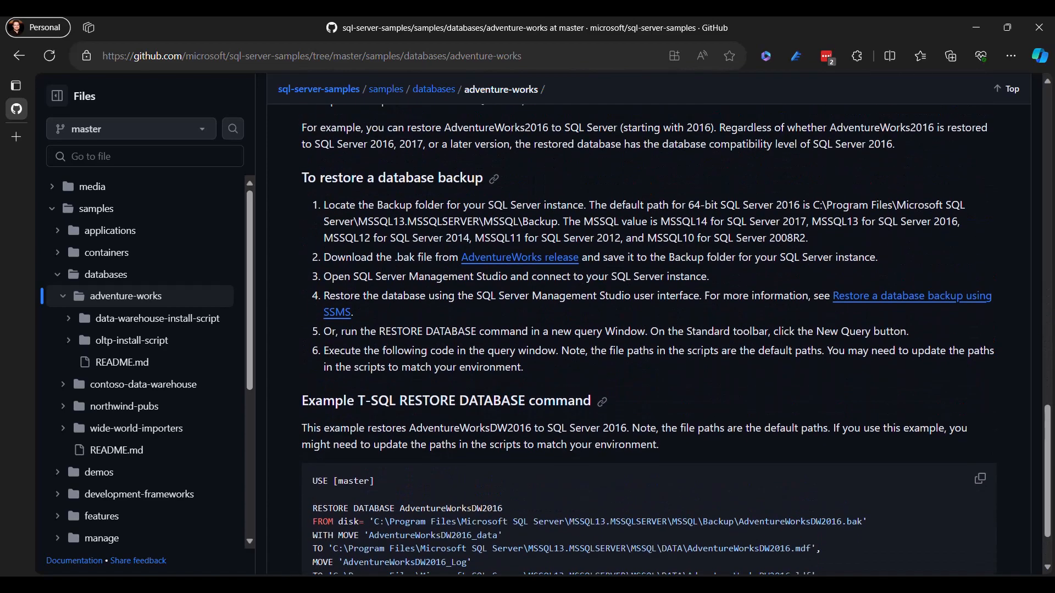
scroll(649, 330, "up", 10)
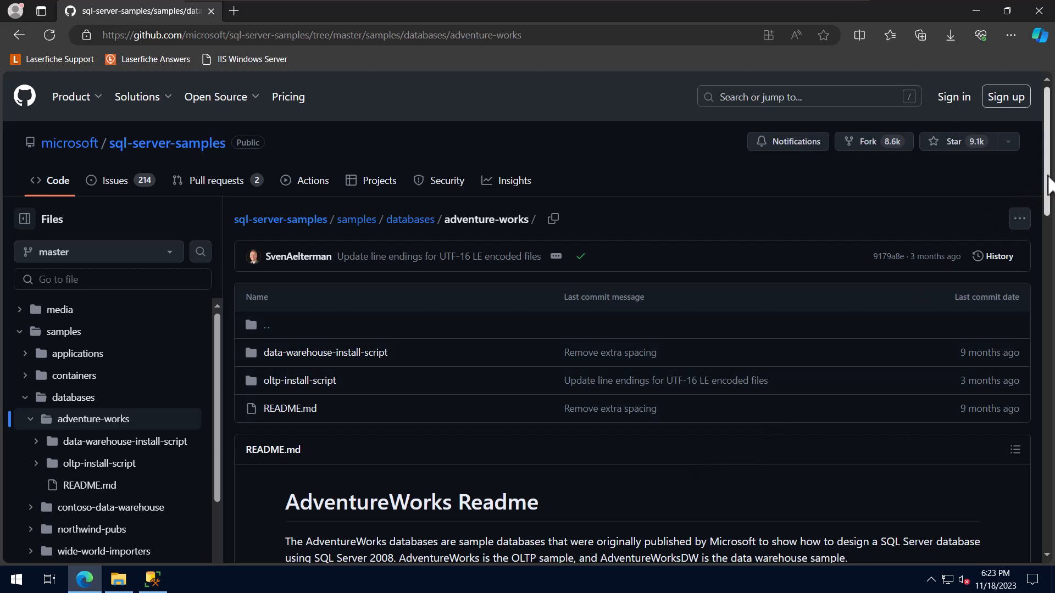
- Download AdventureWorks-oltp-install-script.zip from the AdventureWorks install instructions and show the file in its folder
left_click_drag(1047, 186, 1053, 390)
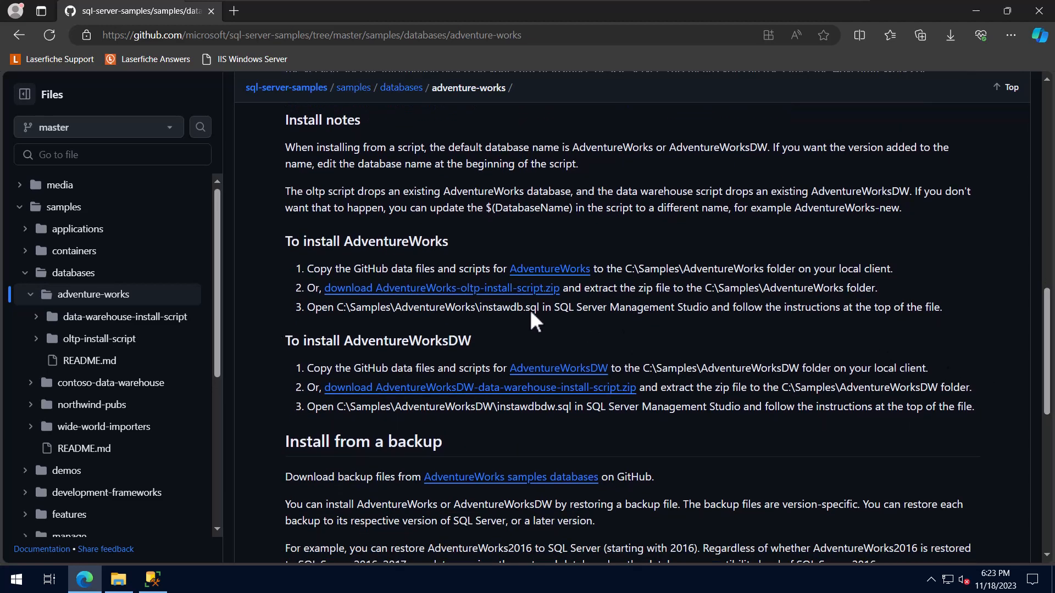
left_click(462, 305)
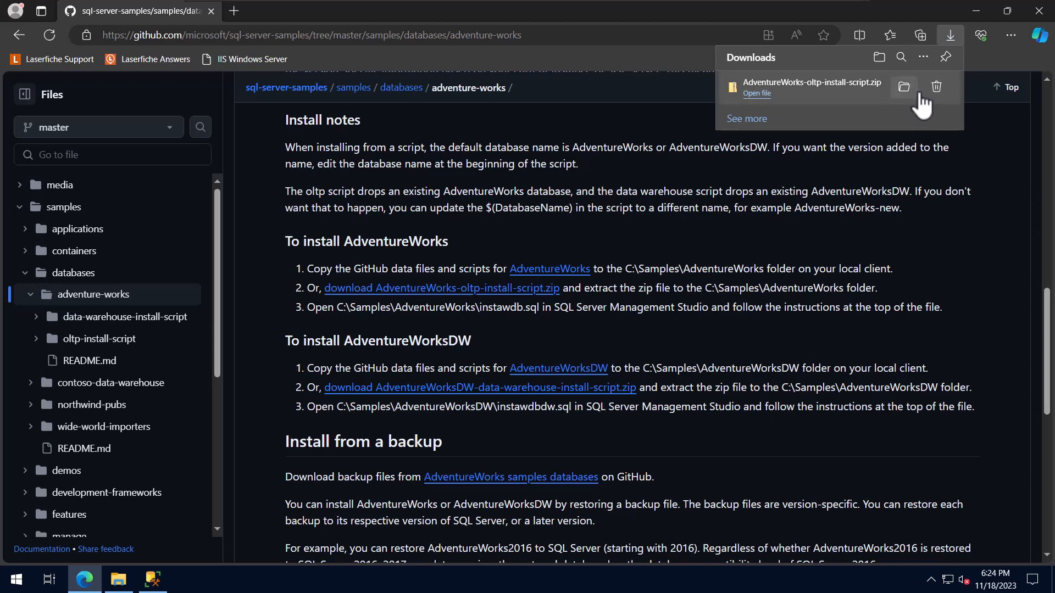
left_click(904, 88)
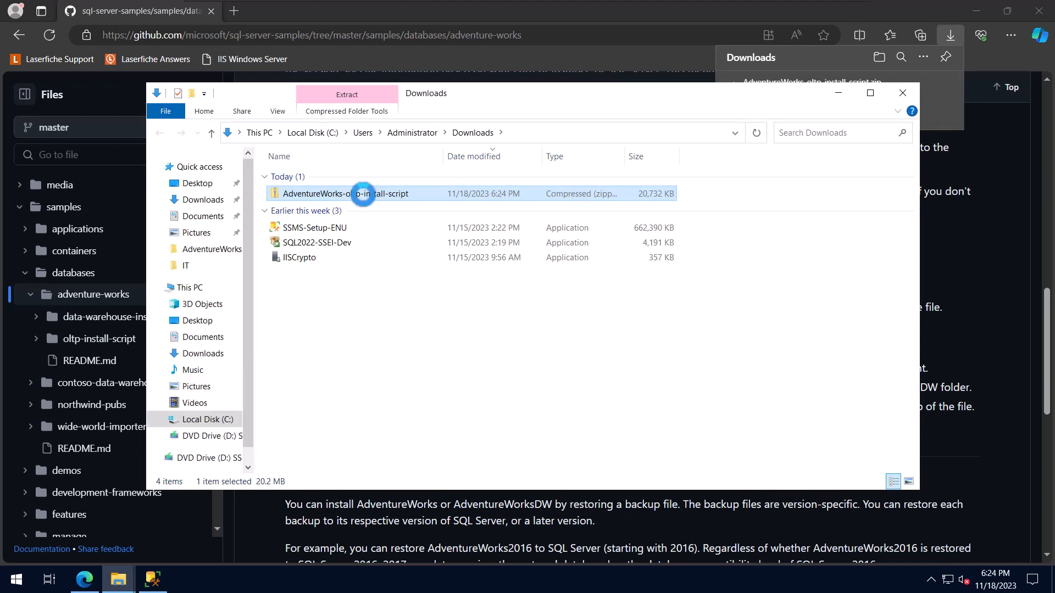
- Unblock the AdventureWorks-oltp-install-script zip file in its properties and apply the change
right_click(362, 194)
left_click(413, 451)
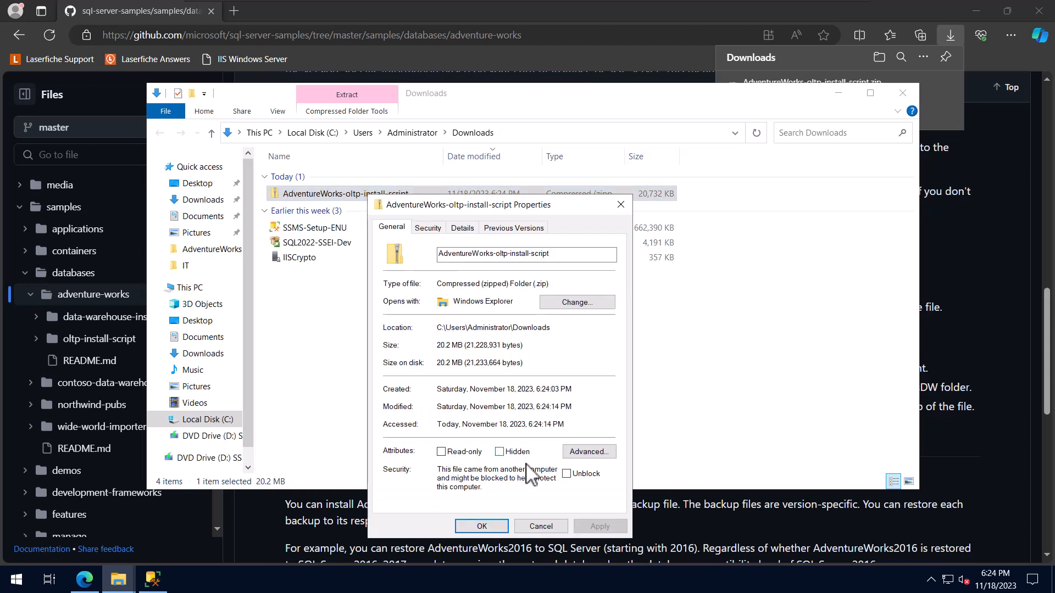
left_click(567, 474)
left_click(604, 526)
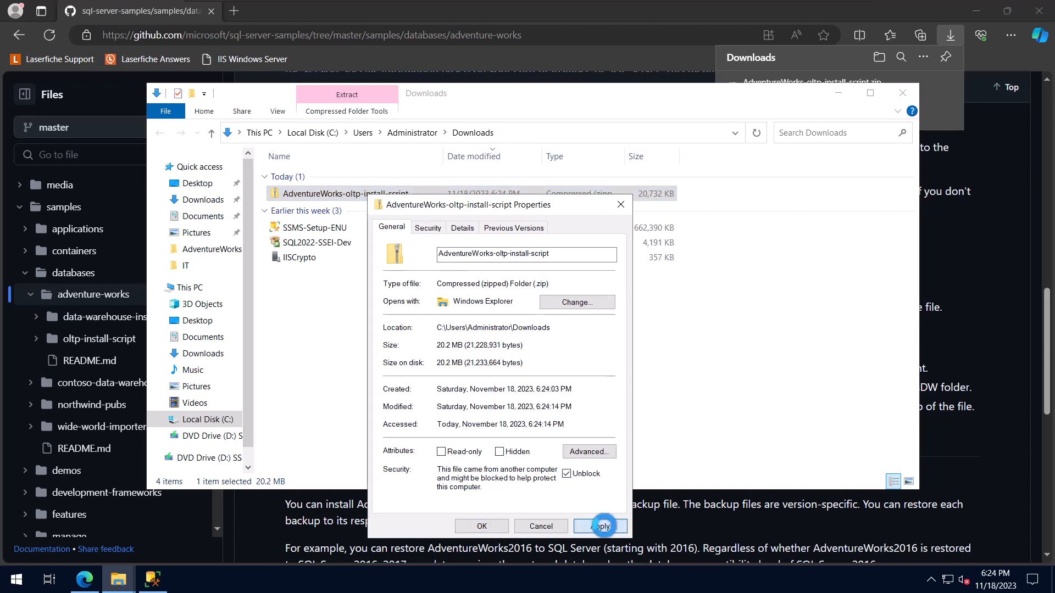
left_click(494, 526)
- Extract the AdventureWorks-oltp-install-script zip to C:\Samples\AdventureWorks and close the Downloads folder window
right_click(358, 201)
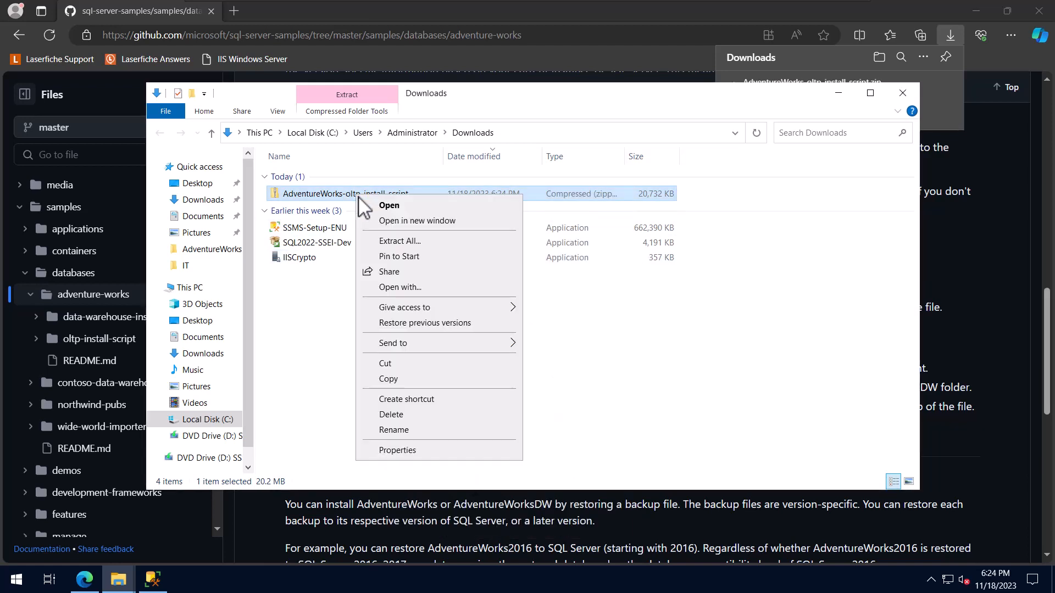
left_click(417, 240)
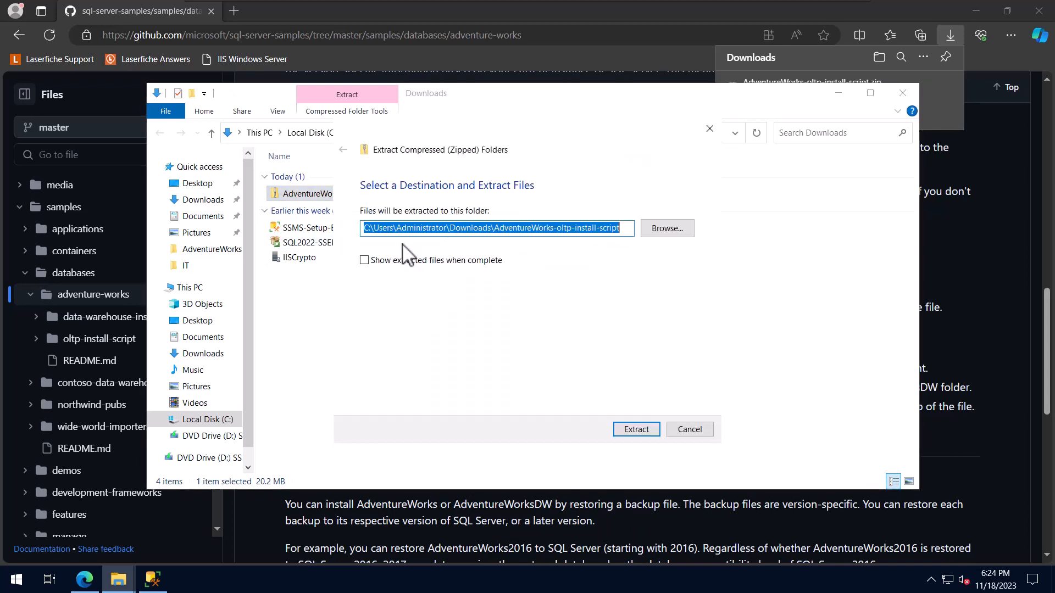
left_click(674, 235)
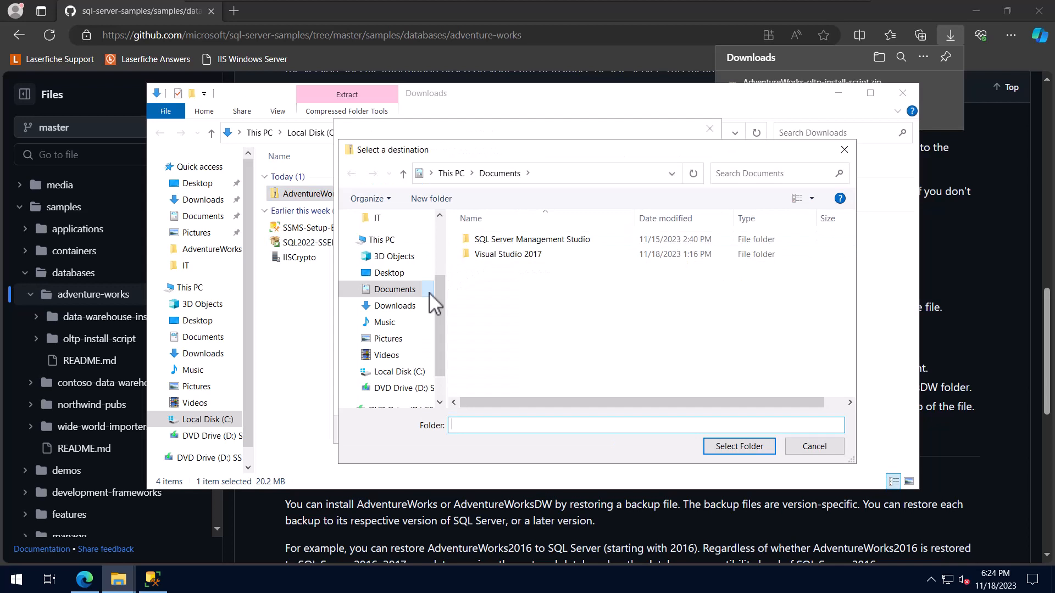
left_click(406, 372)
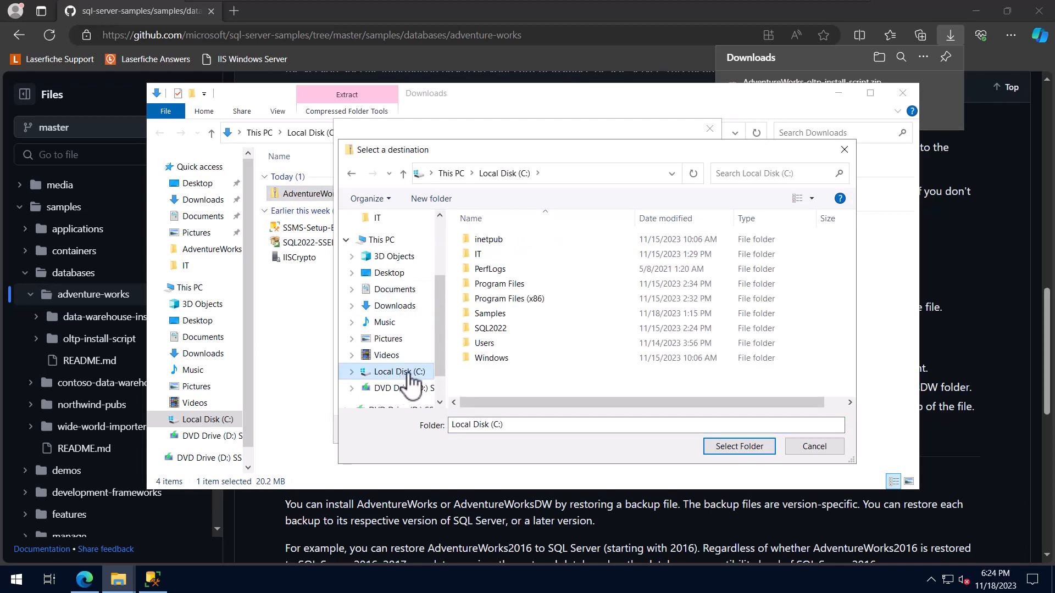
double_click(491, 313)
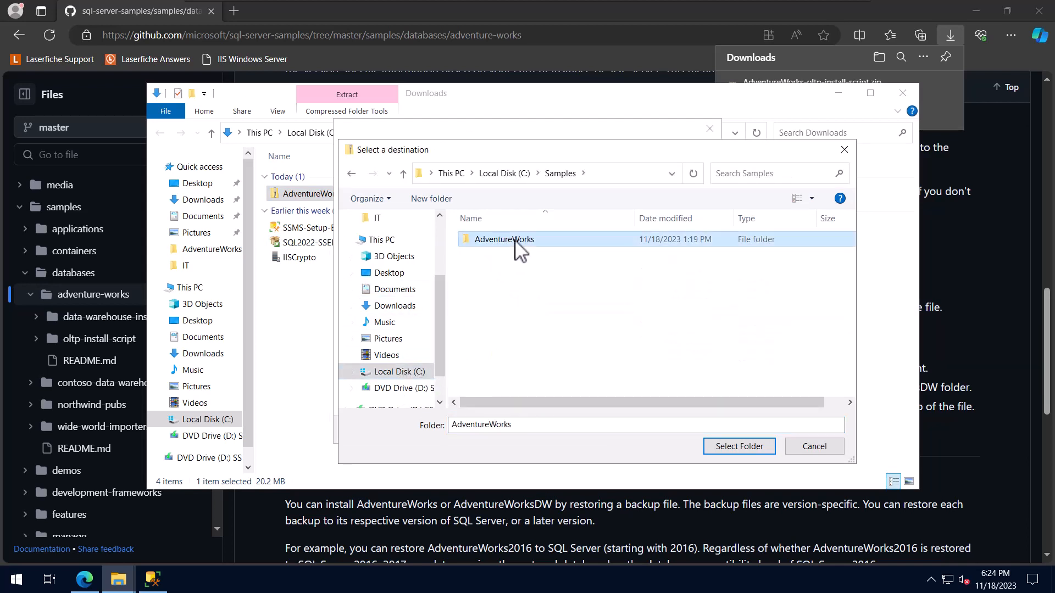
double_click(505, 240)
left_click(733, 448)
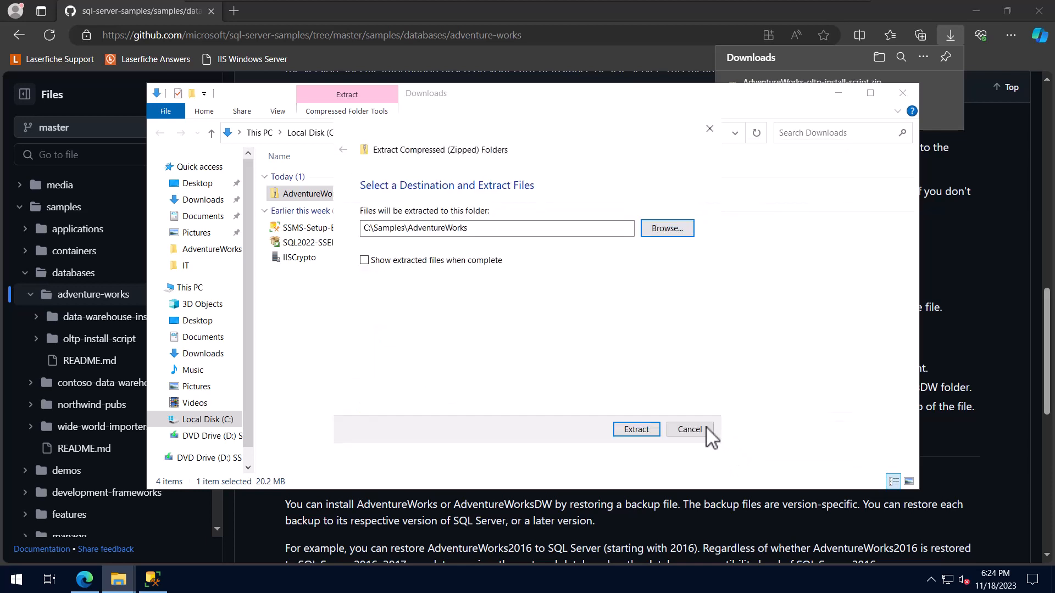
left_click(636, 429)
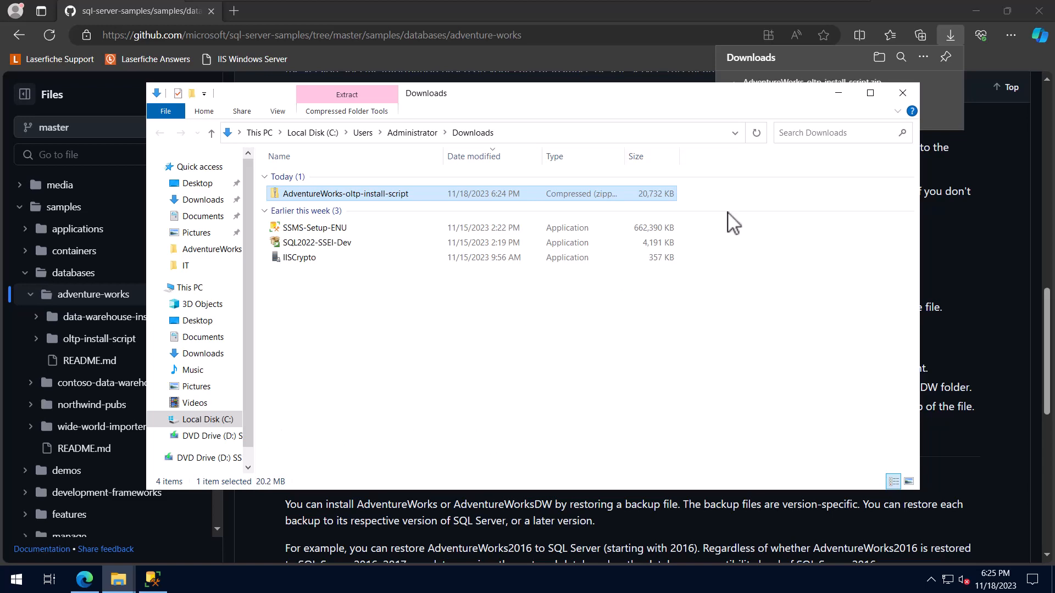
left_click(902, 92)
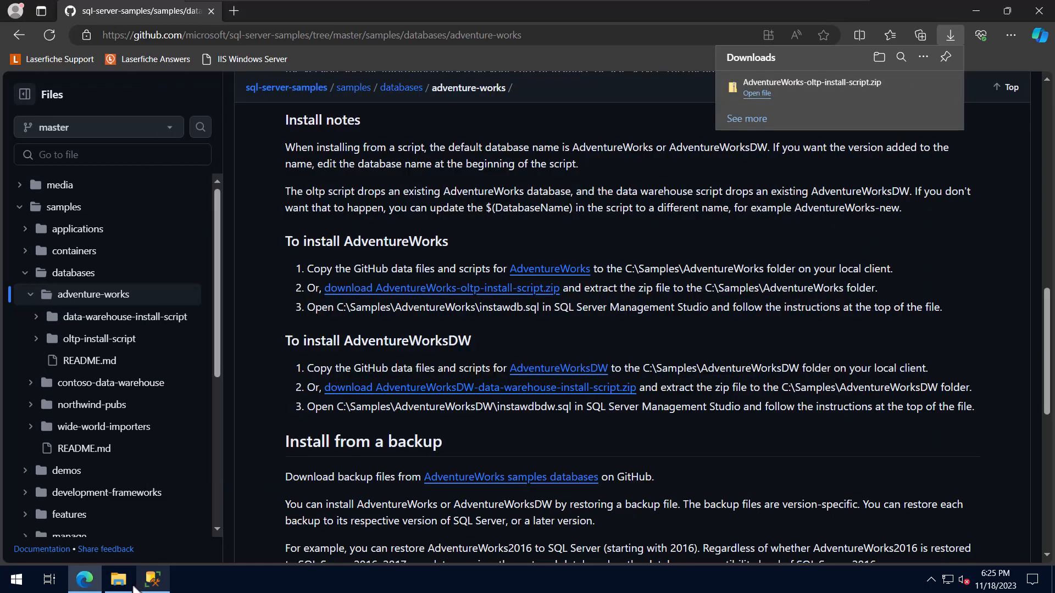
- Open the instawdb script from the C:\Samples\AdventureWorks folder in SQL Server Management Studio
left_click(120, 583)
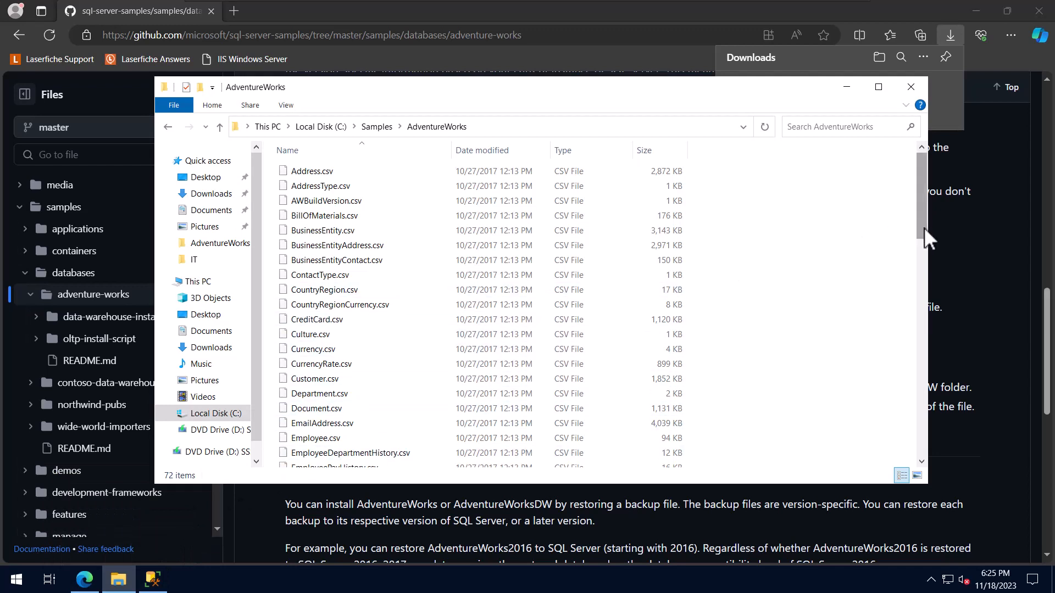
left_click_drag(924, 226, 895, 279)
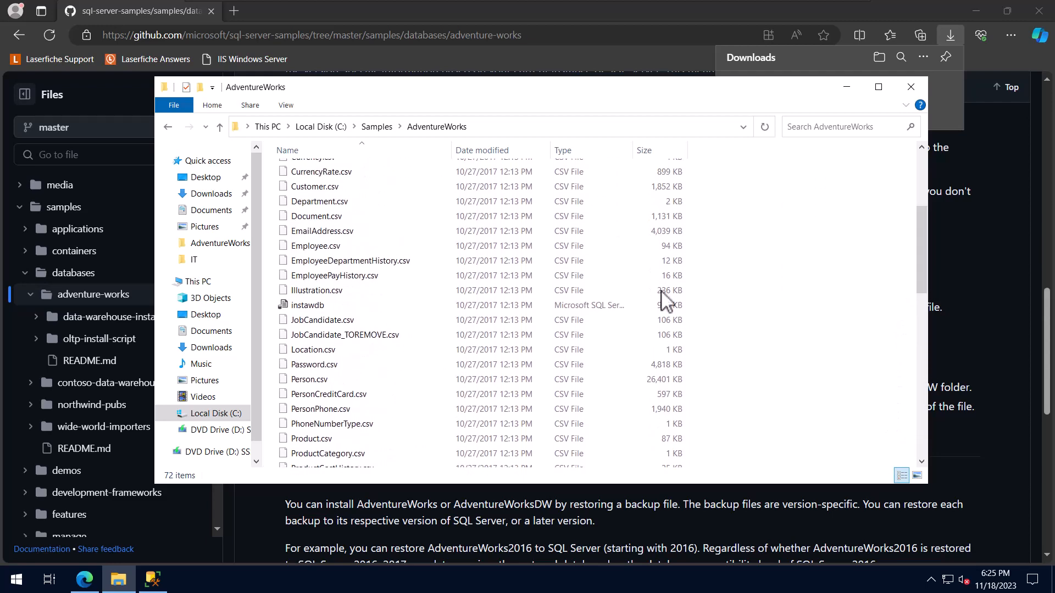
double_click(316, 304)
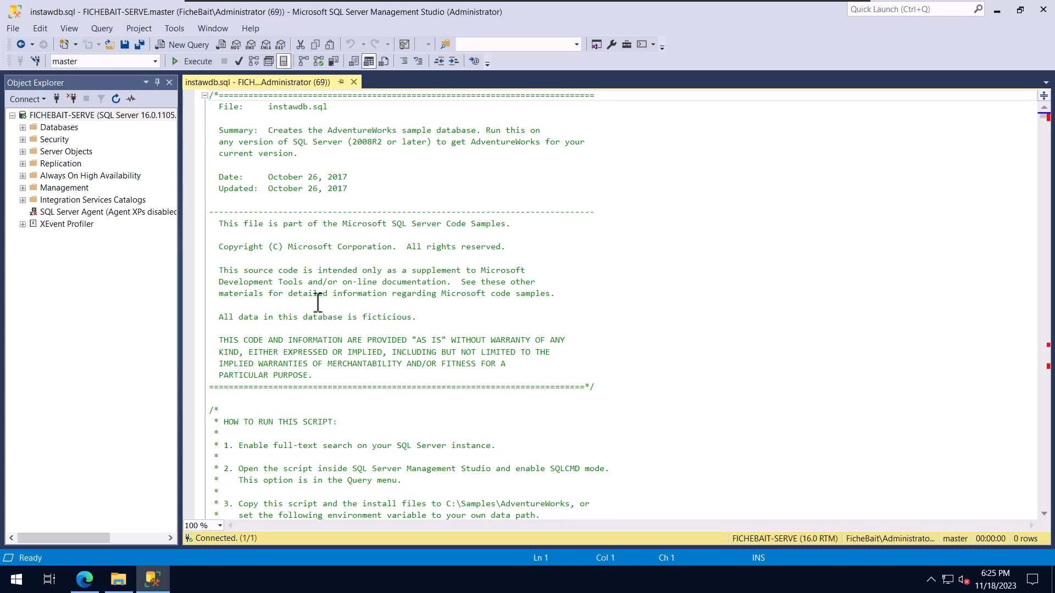
- Read the instawdb script's run instructions, enable SQLCMD mode for the query and execute the whole script
scroll(941, 179, "down", 6)
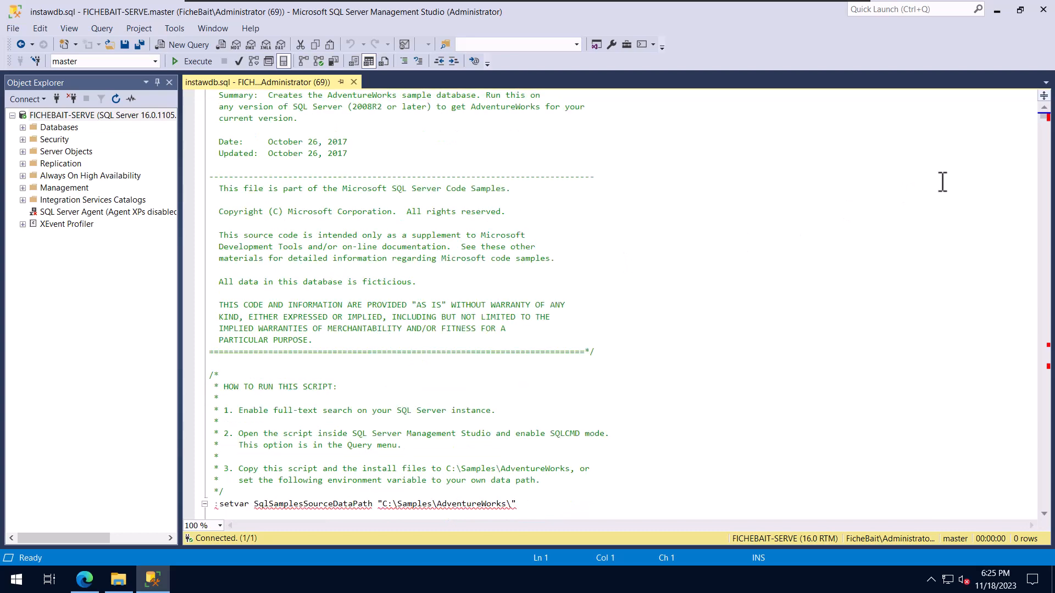
scroll(943, 181, "down", 2)
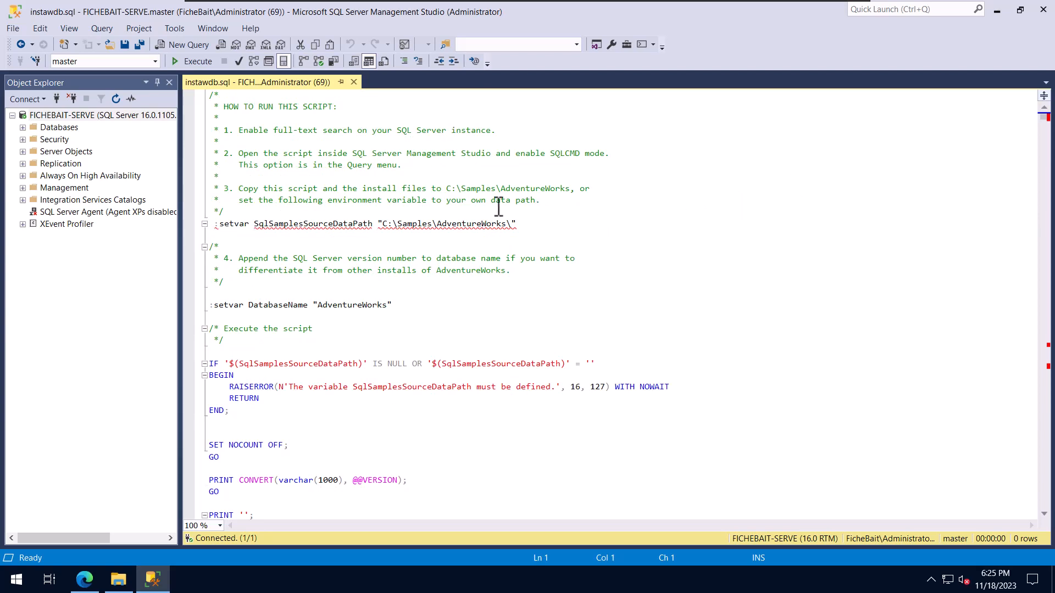
left_click(110, 29)
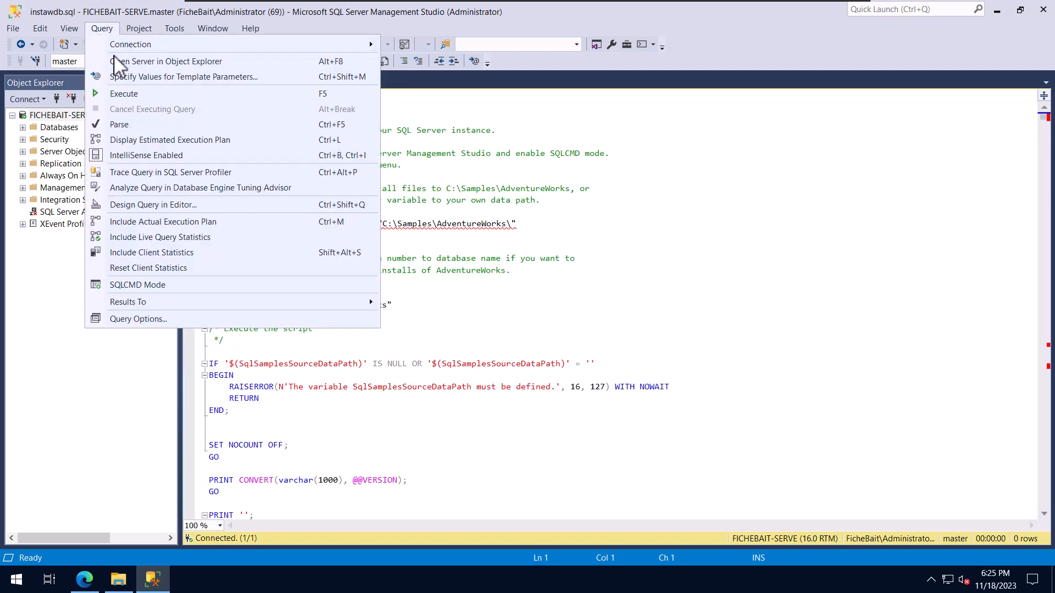
left_click(130, 286)
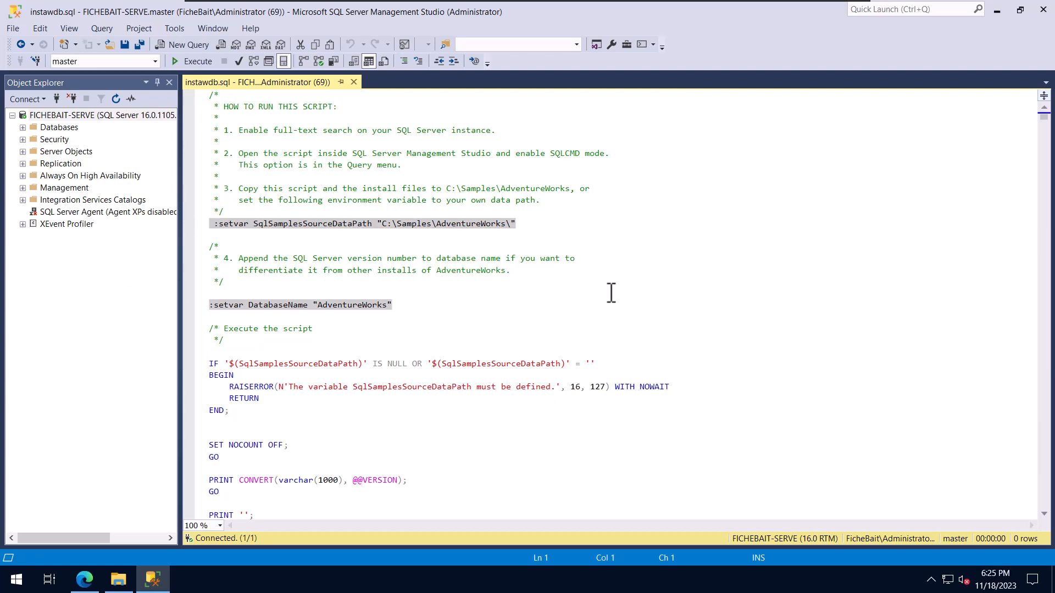
left_click(197, 61)
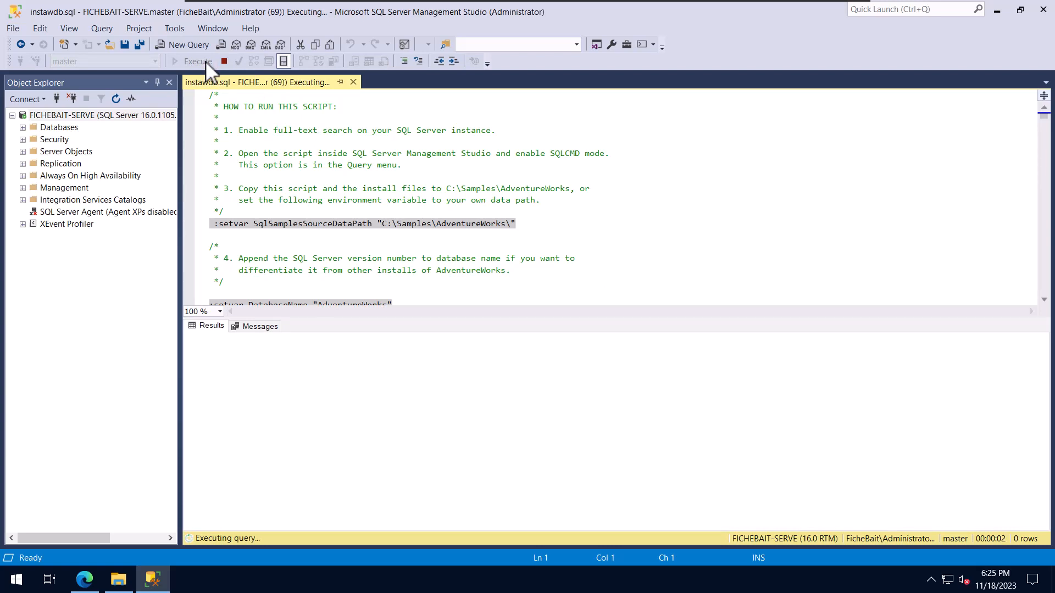
- Expand the server's Databases folder and review the script's execution messages from the start through the index creation section
left_click(22, 126)
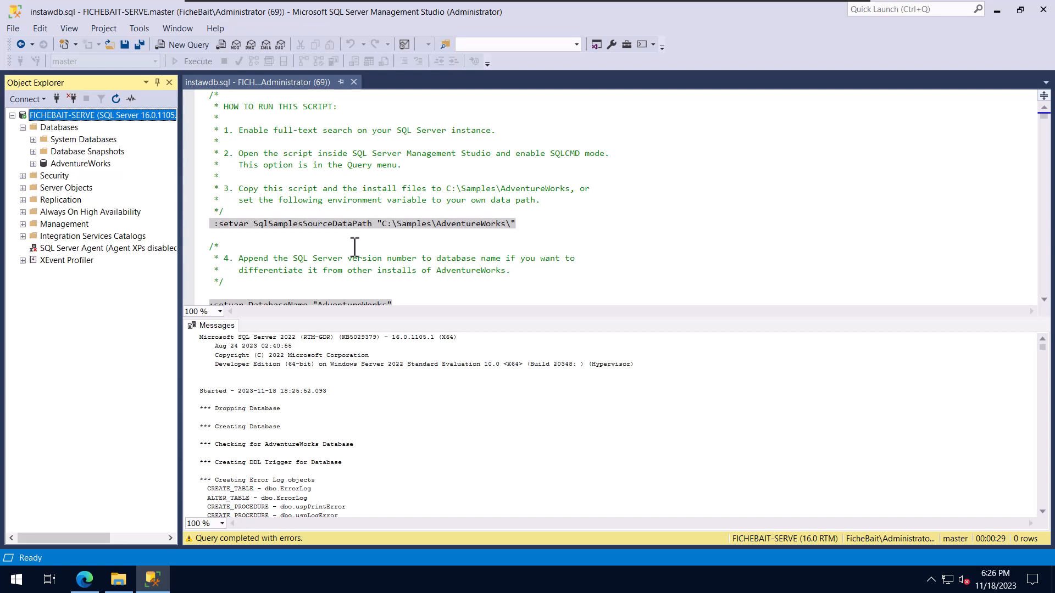
scroll(515, 428, "down", 5)
scroll(514, 427, "down", 15)
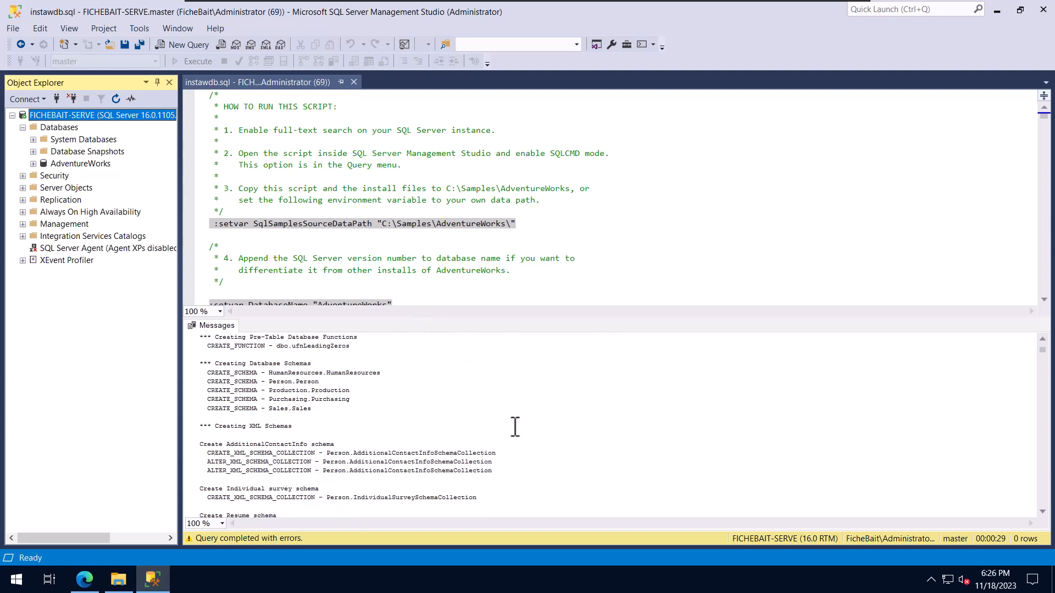
scroll(515, 428, "down", 16)
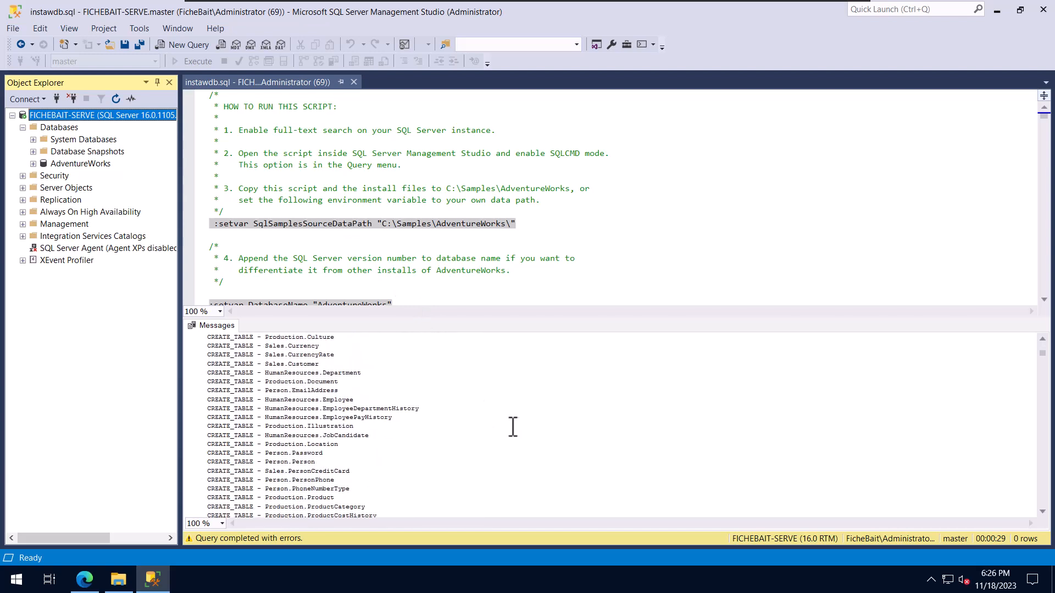
scroll(512, 427, "down", 15)
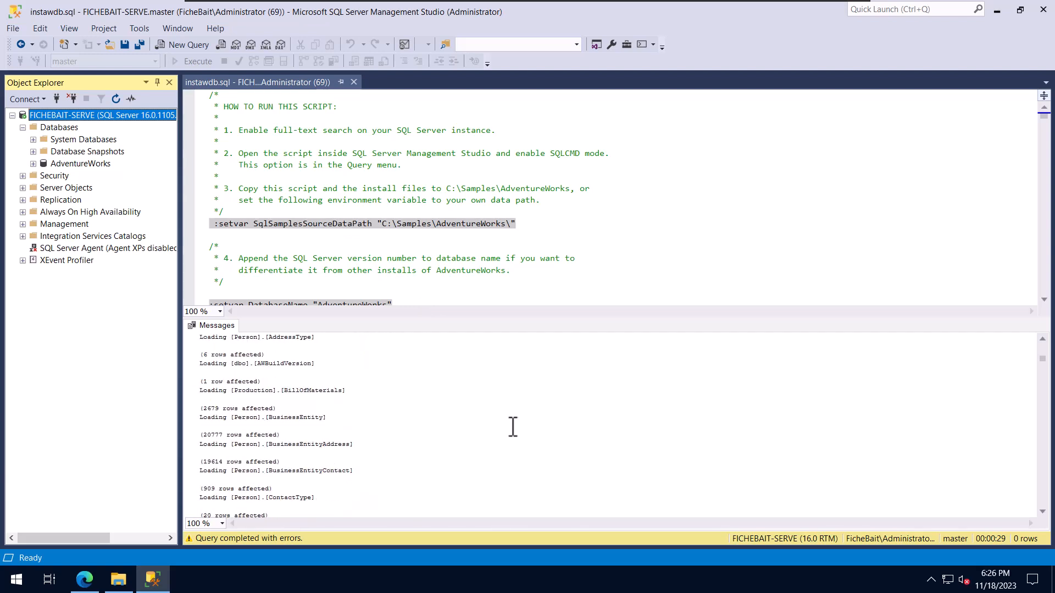
scroll(510, 428, "down", 15)
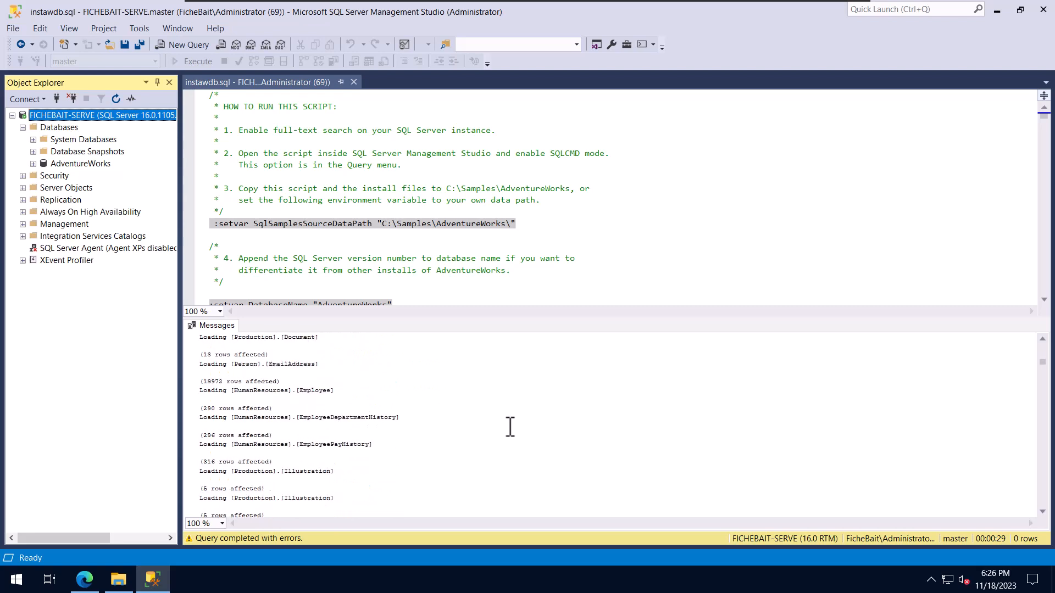
scroll(509, 427, "down", 12)
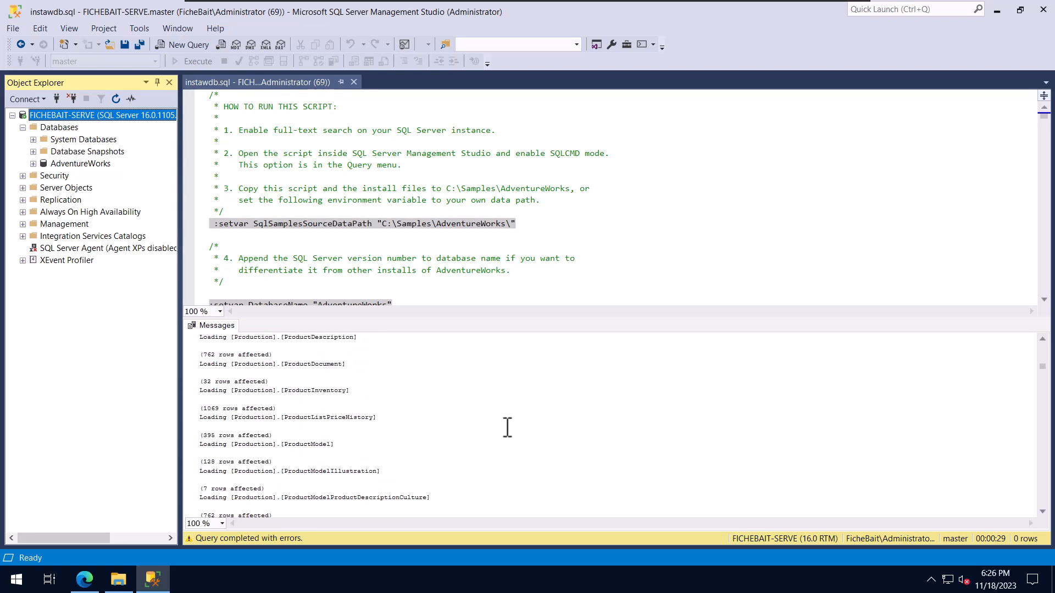
scroll(508, 428, "down", 12)
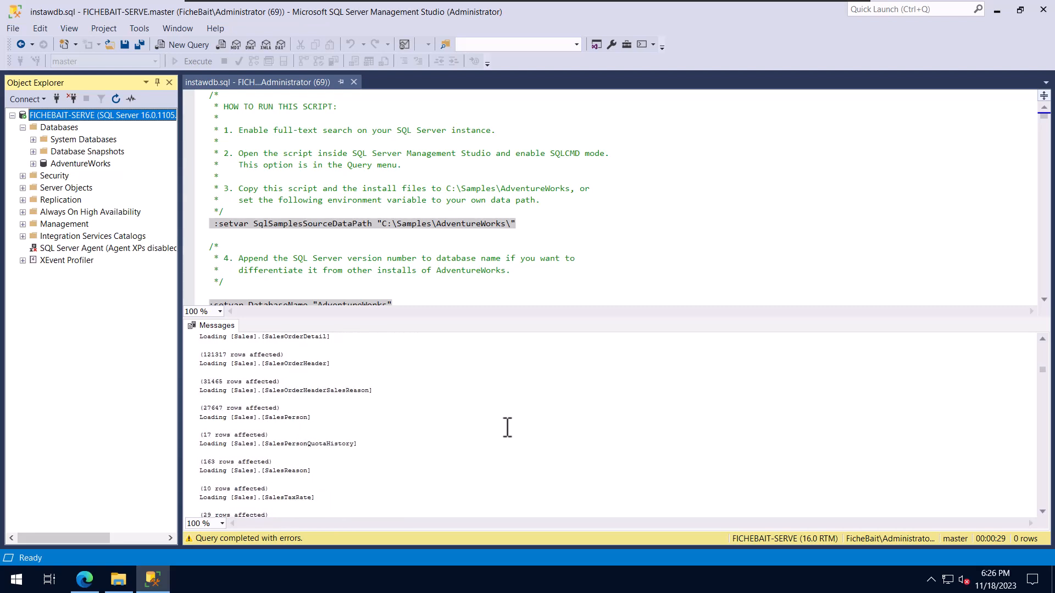
scroll(507, 427, "down", 12)
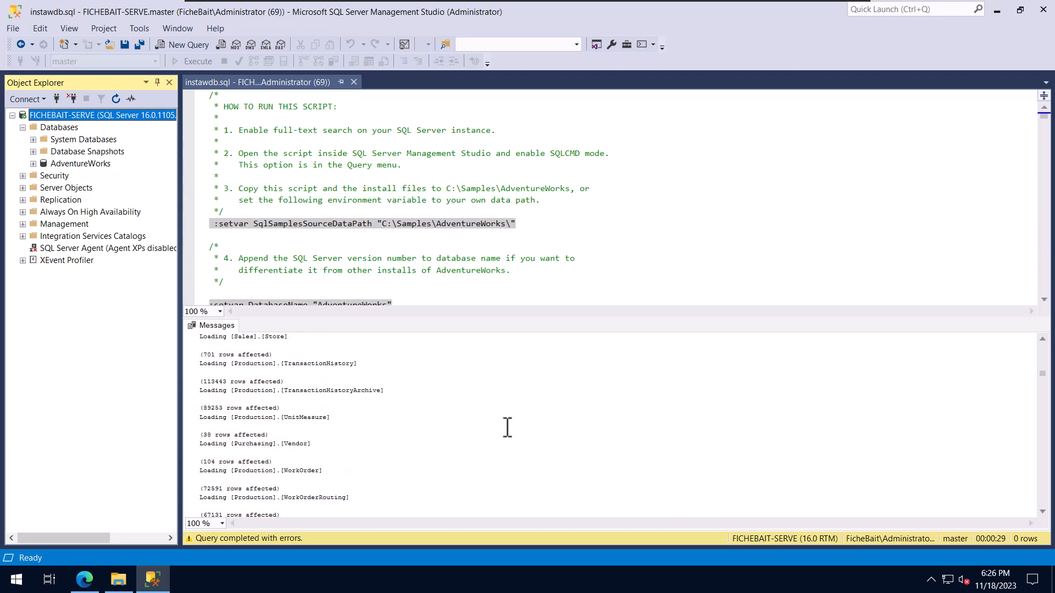
scroll(507, 428, "down", 12)
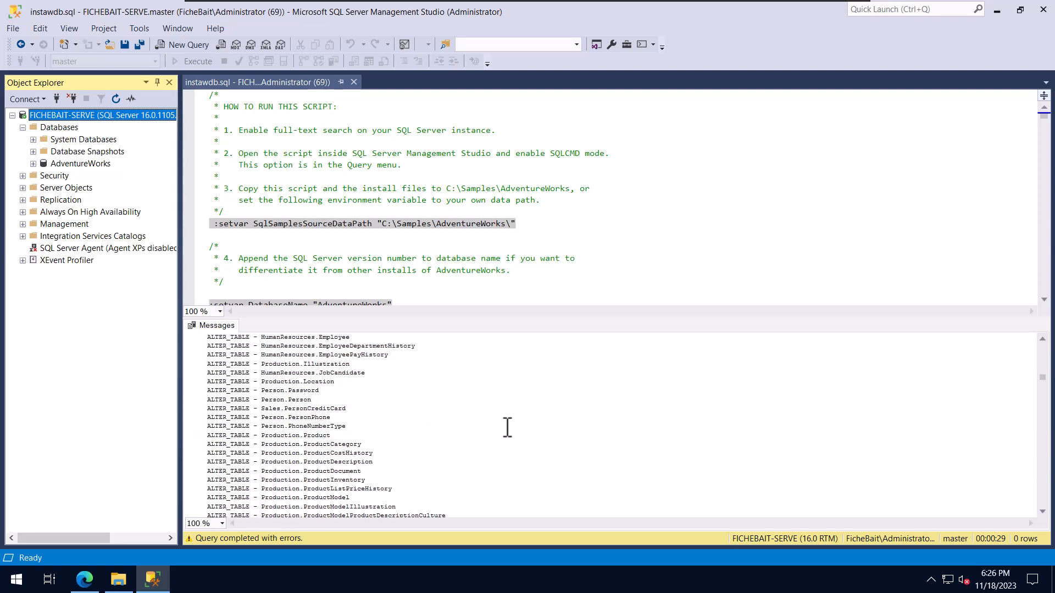
scroll(505, 429, "down", 1)
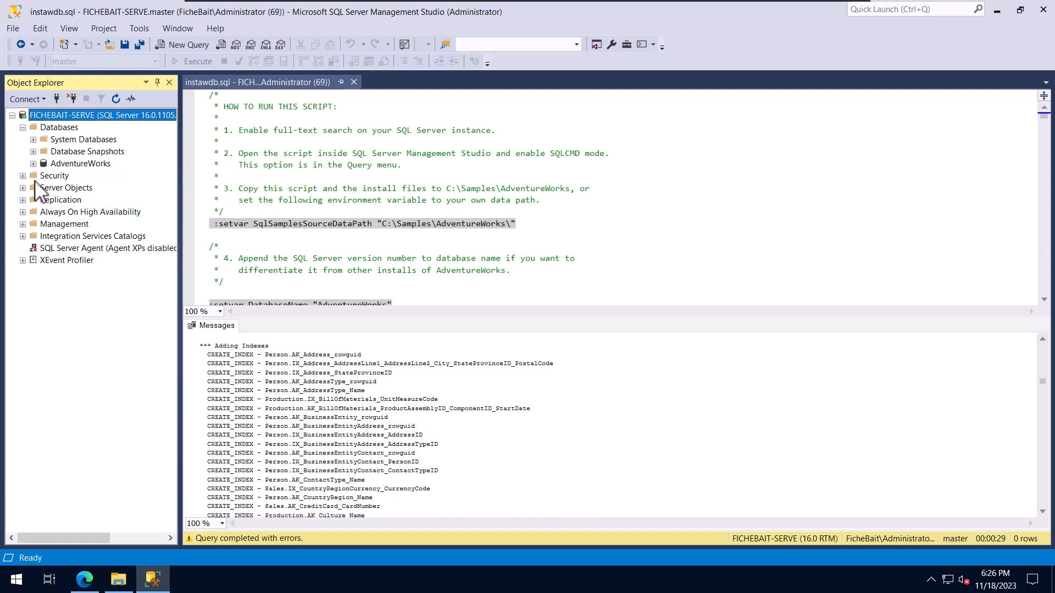
- Expand the AdventureWorks database and browse the lists of its tables and views
left_click(33, 164)
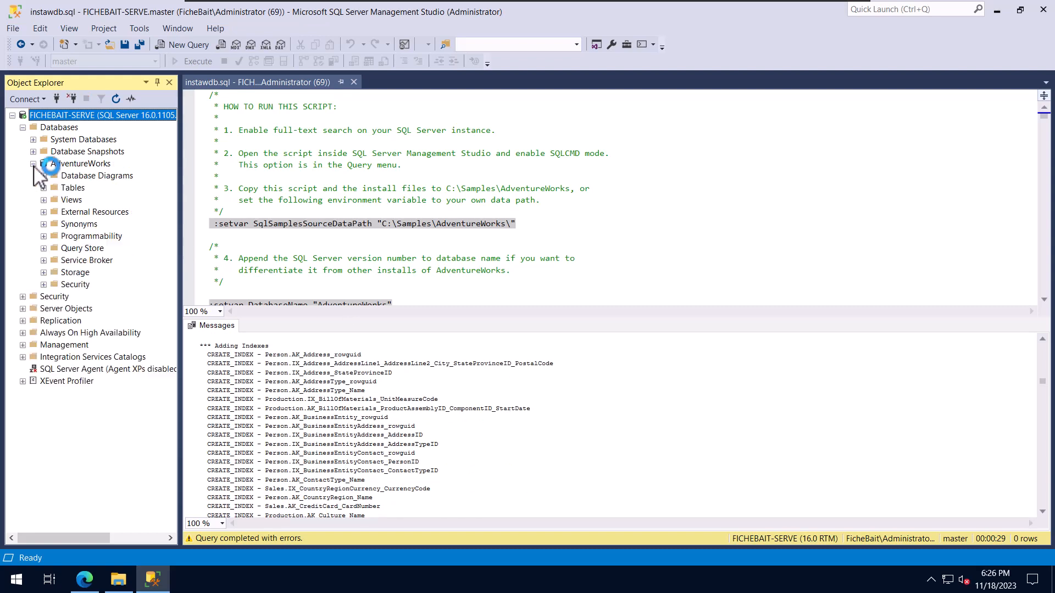
left_click(44, 188)
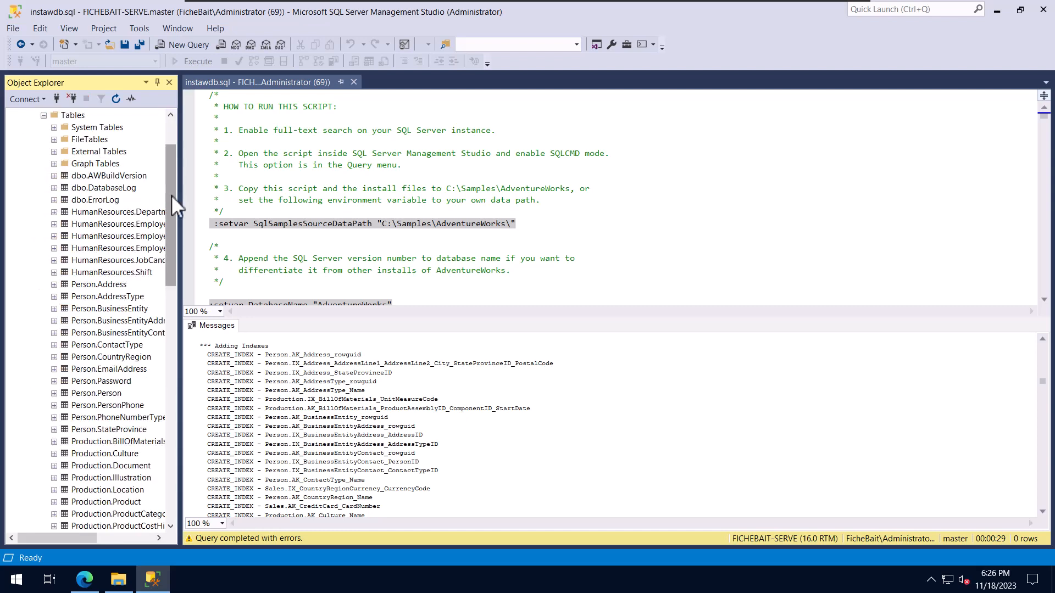
left_click_drag(171, 204, 167, 405)
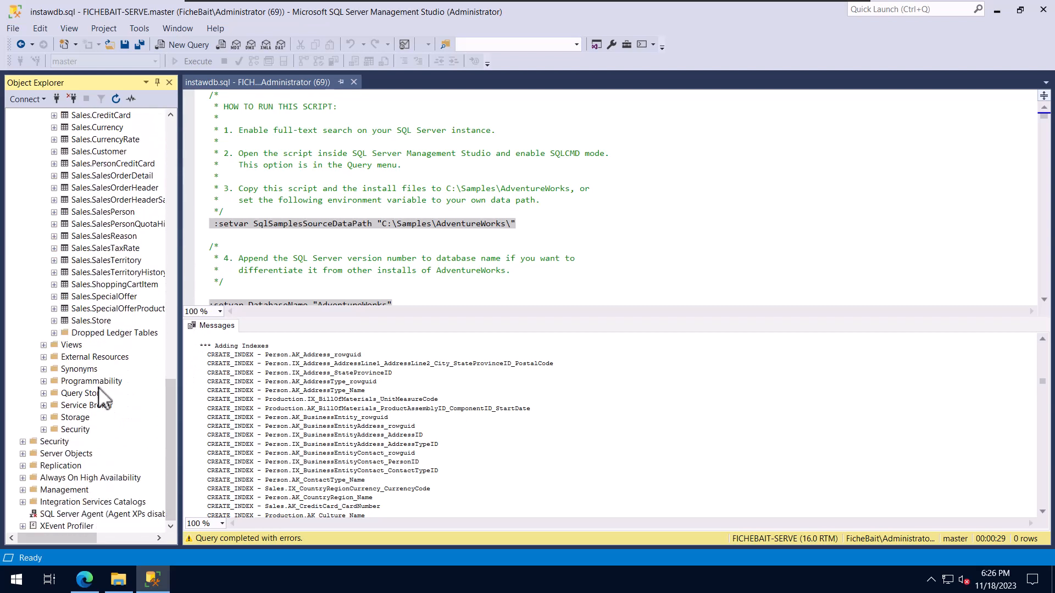
left_click(43, 345)
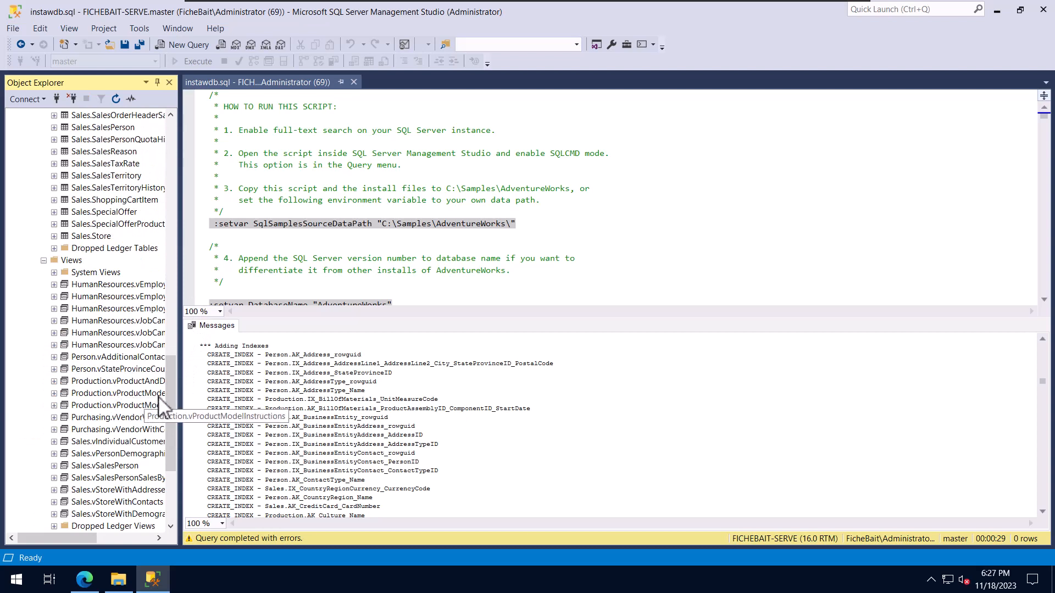
left_click_drag(169, 400, 157, 460)
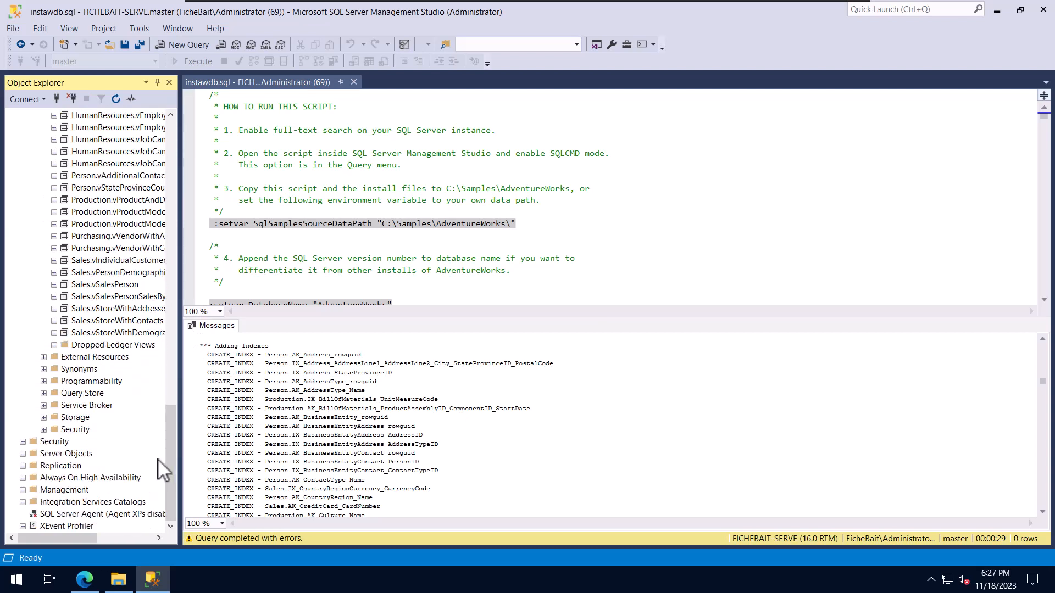
- Expand the AdventureWorks Programmability folder and look through its stored procedures
left_click(43, 381)
left_click(54, 394)
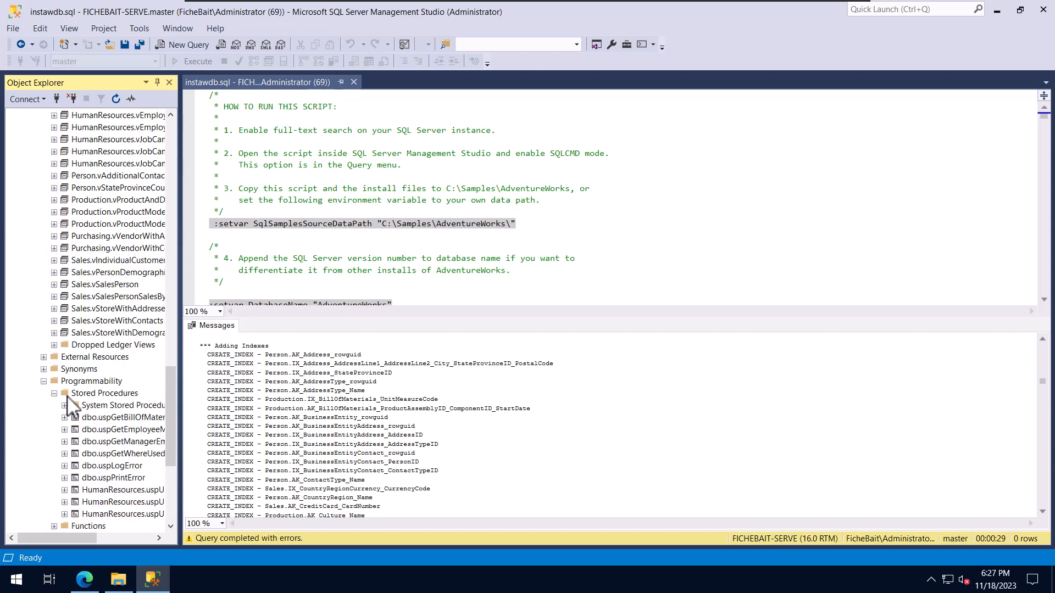
left_click_drag(170, 410, 170, 442)
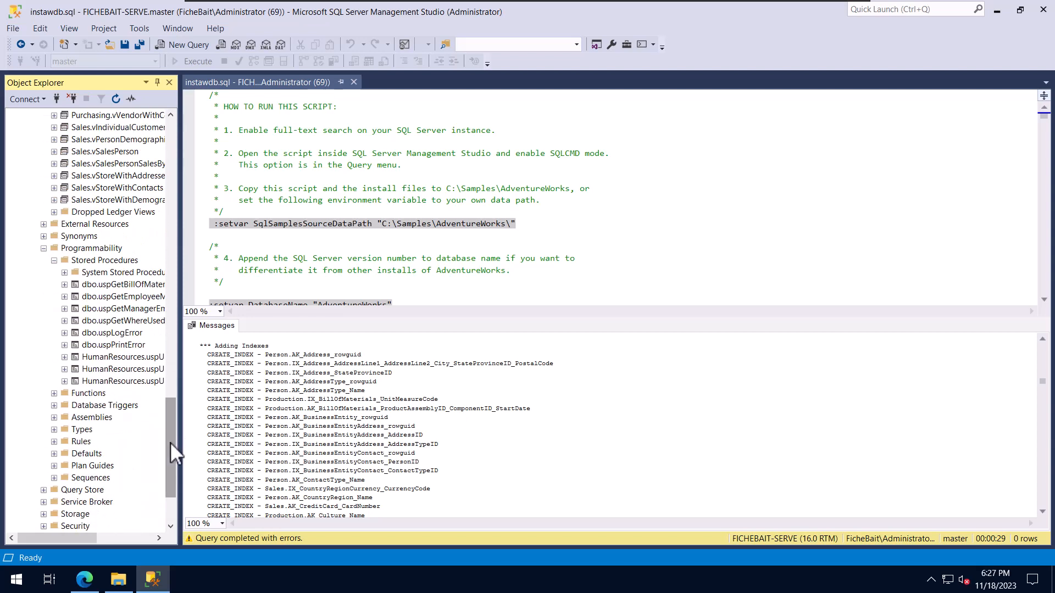